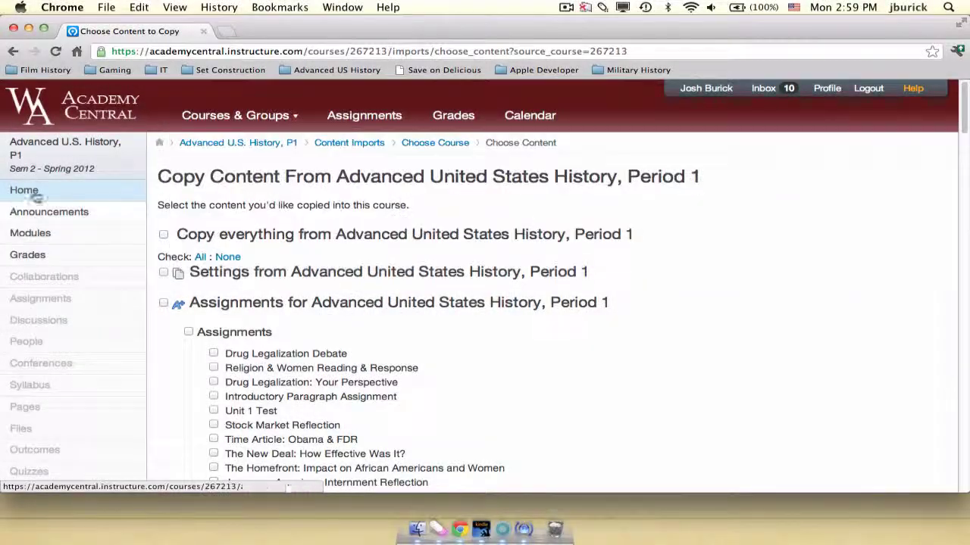
Open the Advanced U.S. History course's home page and look through its Essential Resources and unit modules.
click(43, 191)
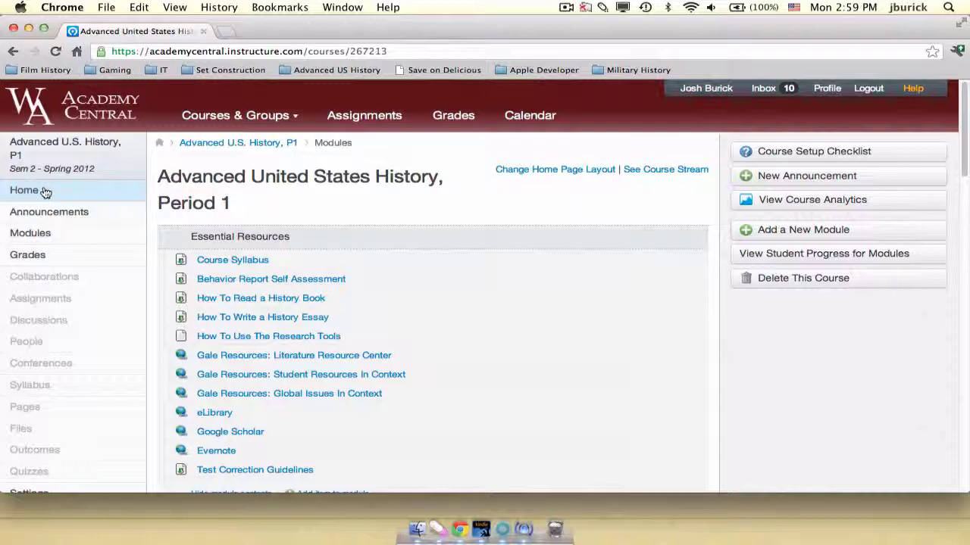
scroll(156, 234, down, 5)
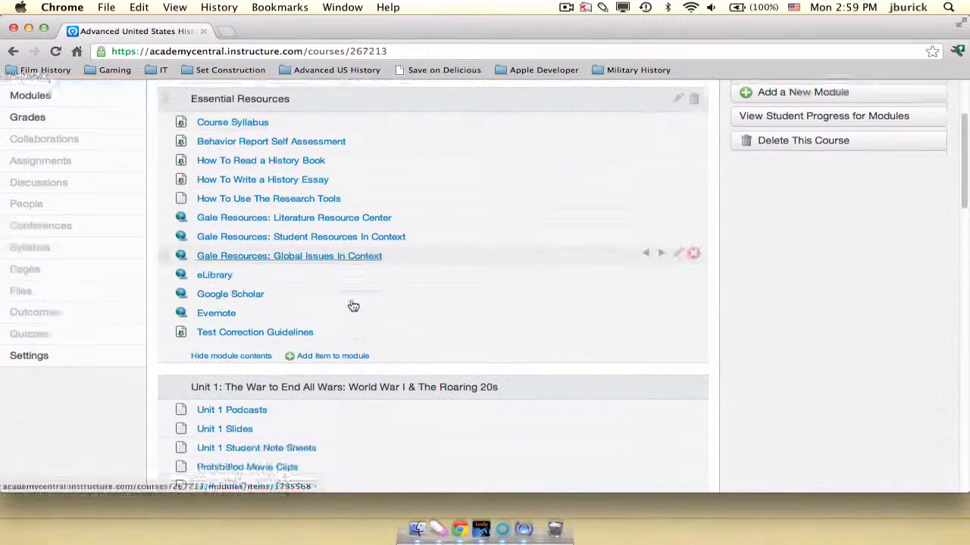
scroll(353, 305, down, 8)
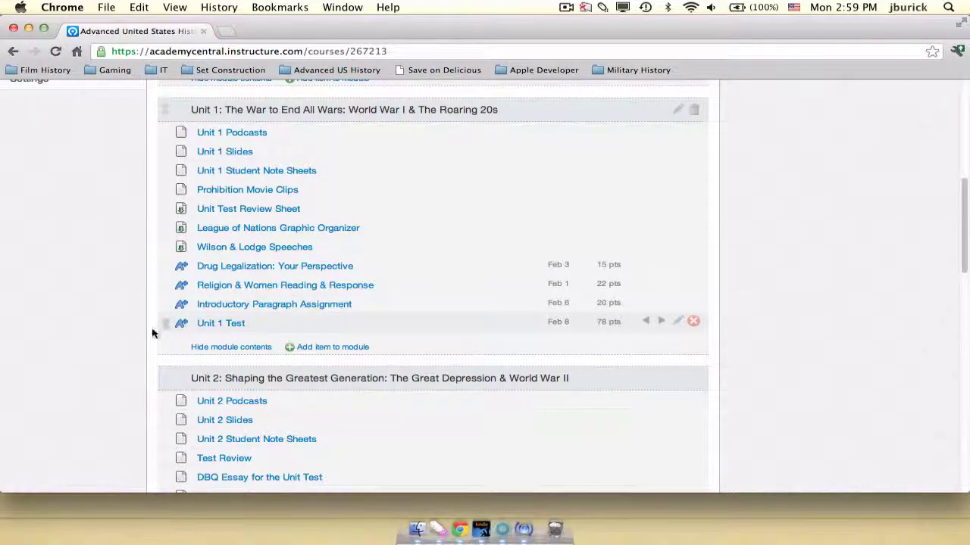
scroll(113, 296, up, 10)
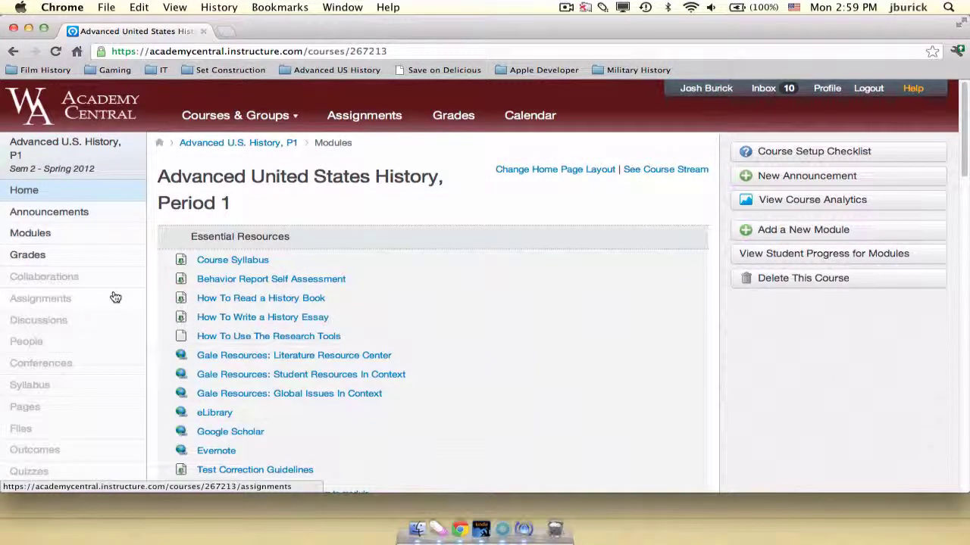
scroll(59, 375, down, 4)
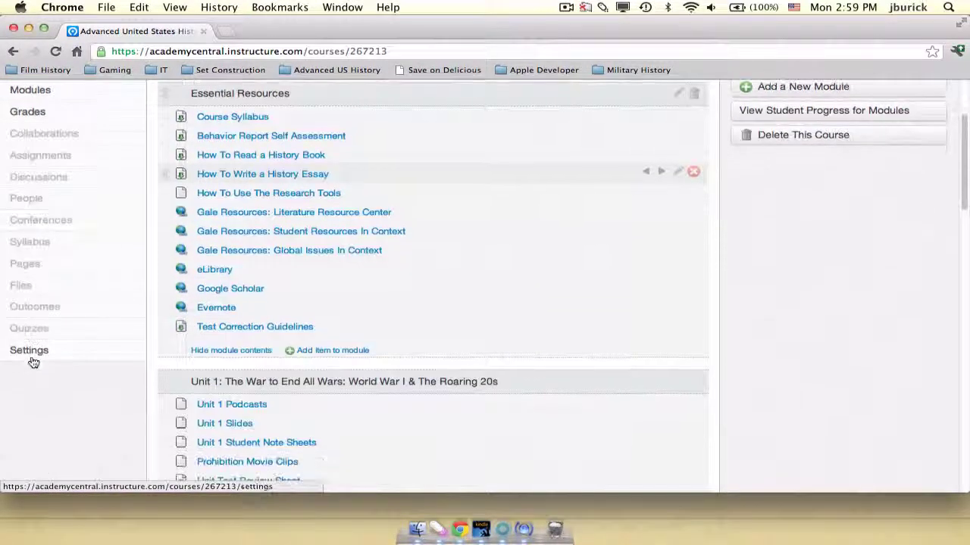
Open the course's Assignments page and turn weighting of the final grade by assignment groups off and on again.
click(47, 162)
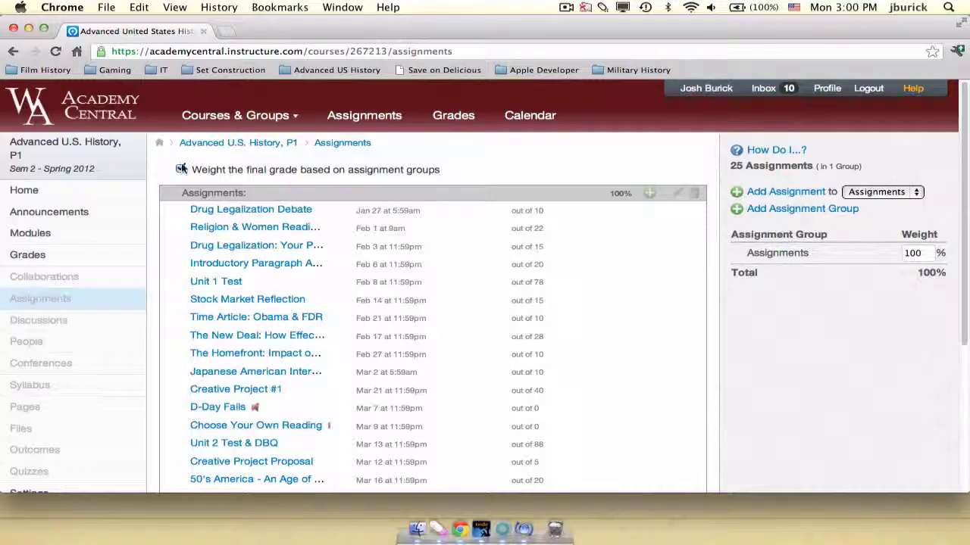
click(182, 169)
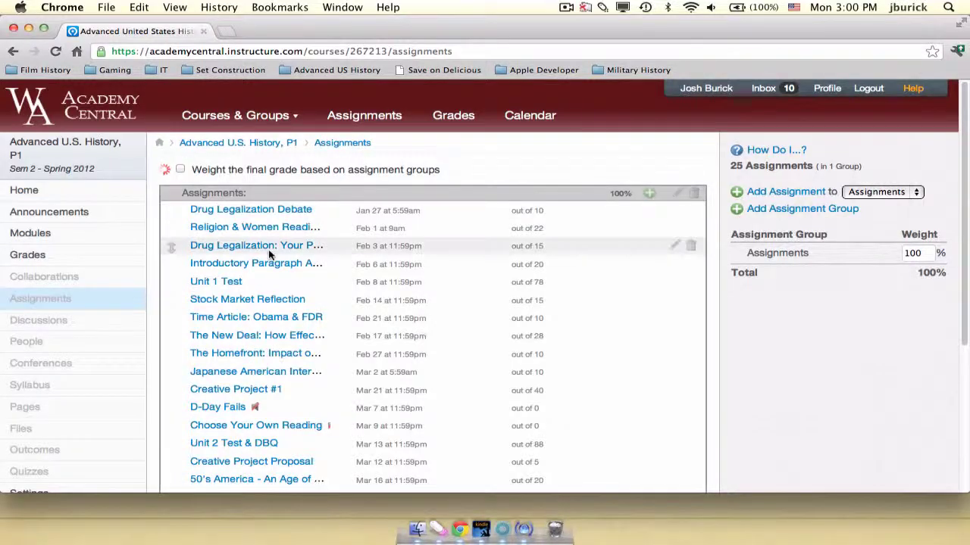
scroll(335, 290, down, 5)
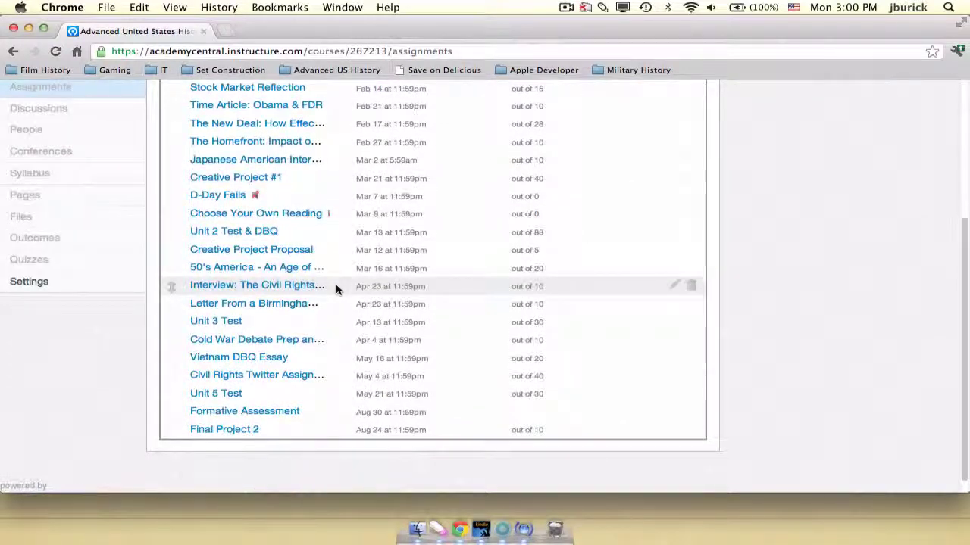
scroll(336, 288, up, 5)
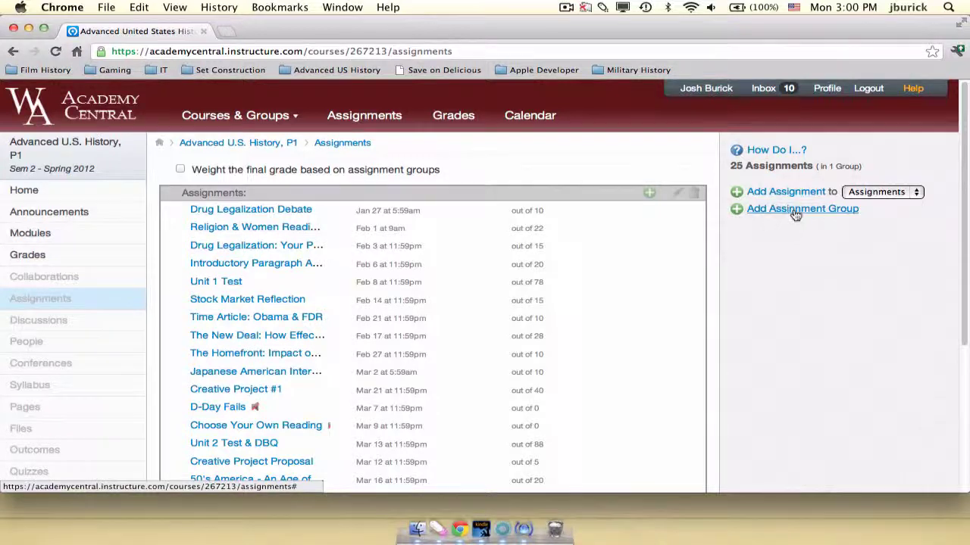
click(180, 170)
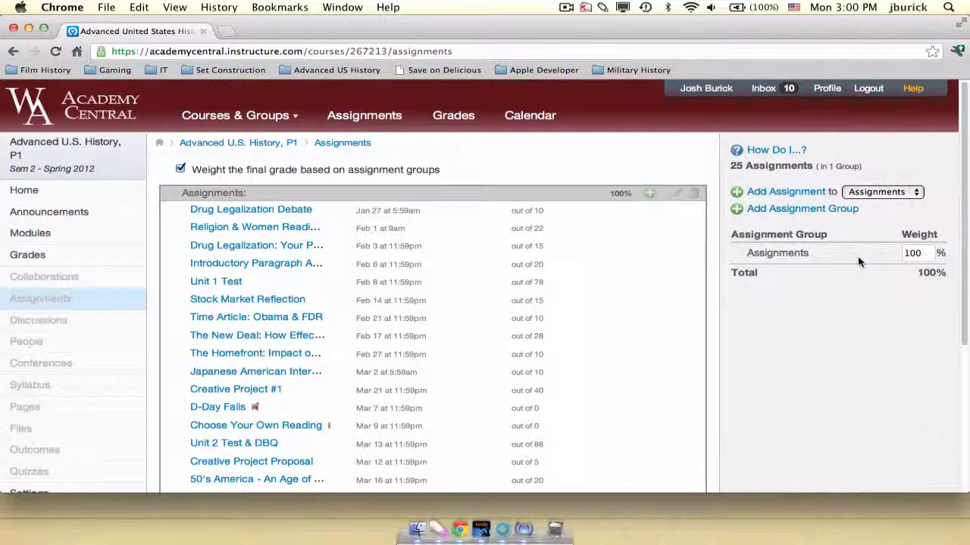
click(787, 212)
text(TEST)
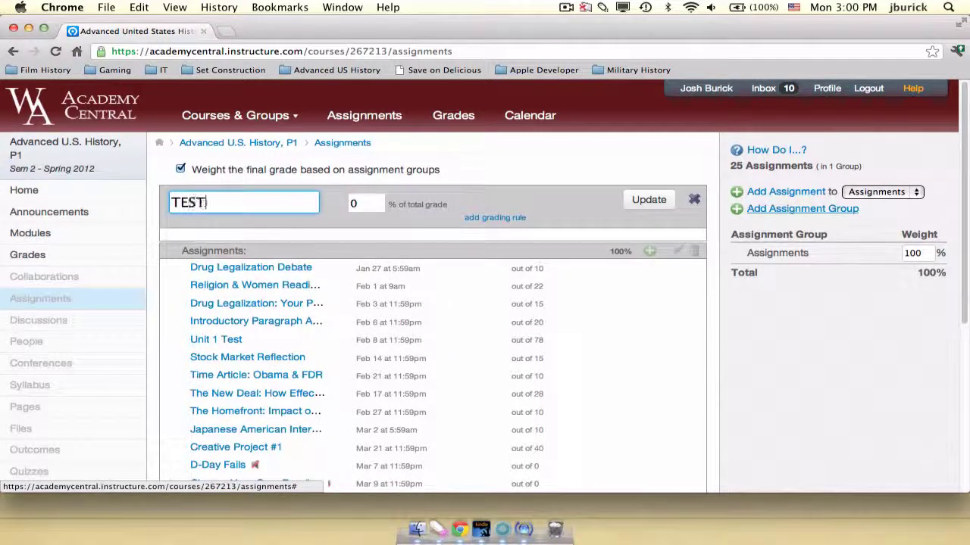
key(BackSpace)
key(BackSpace)
key(BackSpace)
text(ests)
key(Tab)
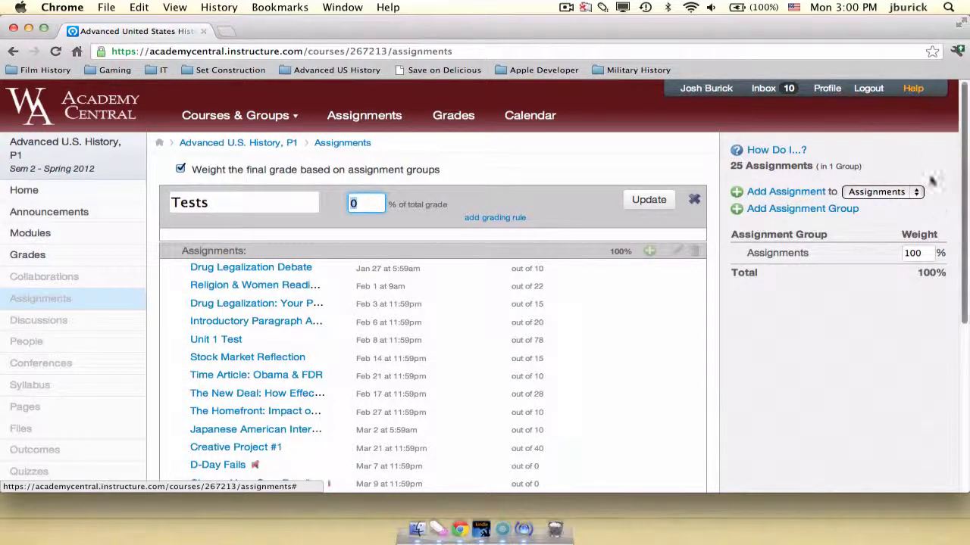
click(696, 202)
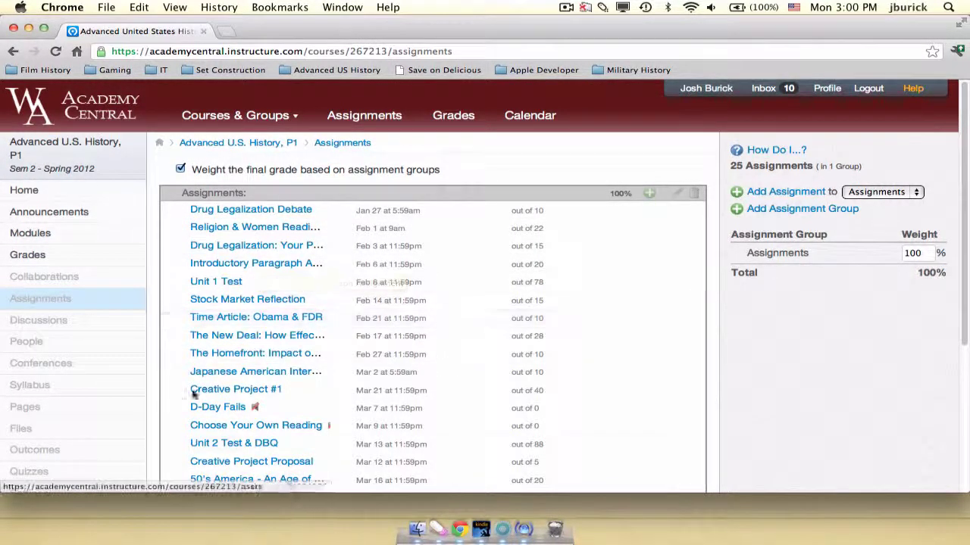
Add an assignment group named Tests worth 50% of the total grade.
click(812, 209)
text(Tests)
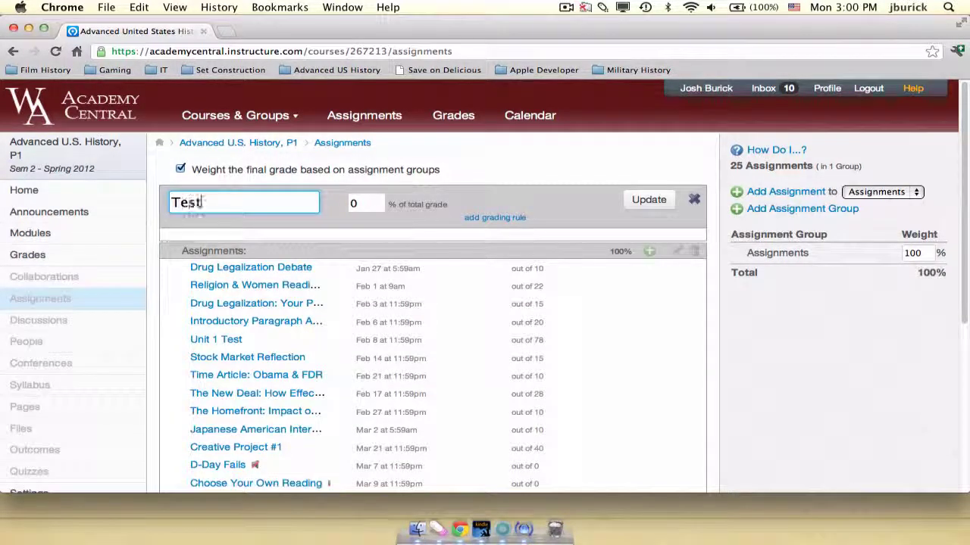
click(363, 203)
text(50)
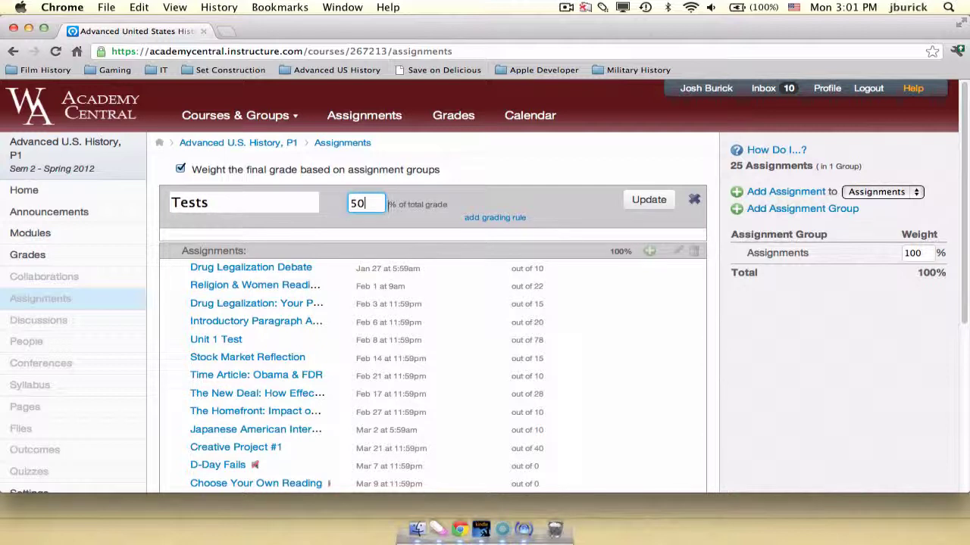
click(649, 199)
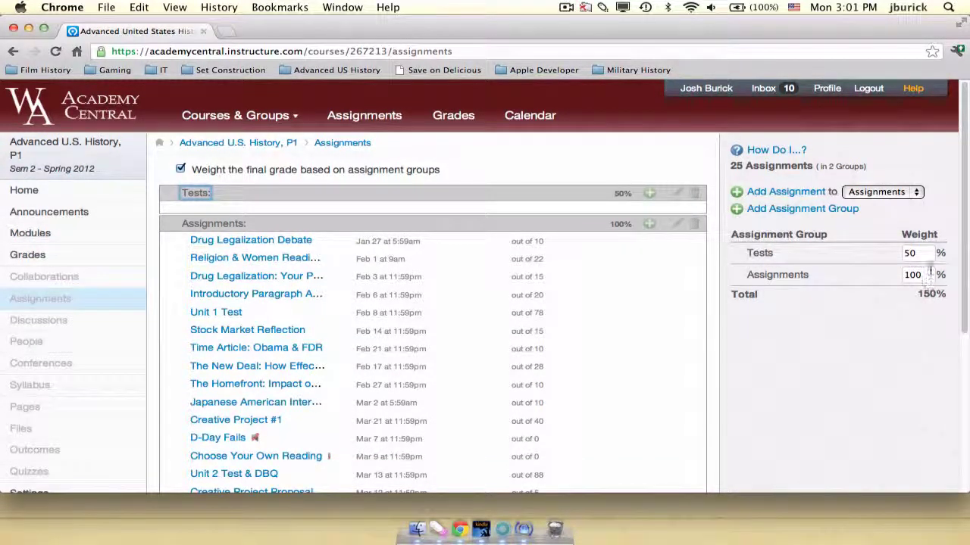
Set the Assignments group's weight to 50% and move Drug Legalization Debate into the Tests group.
click(920, 275)
double_click(915, 274)
key(BackSpace)
text(50)
key(Tab)
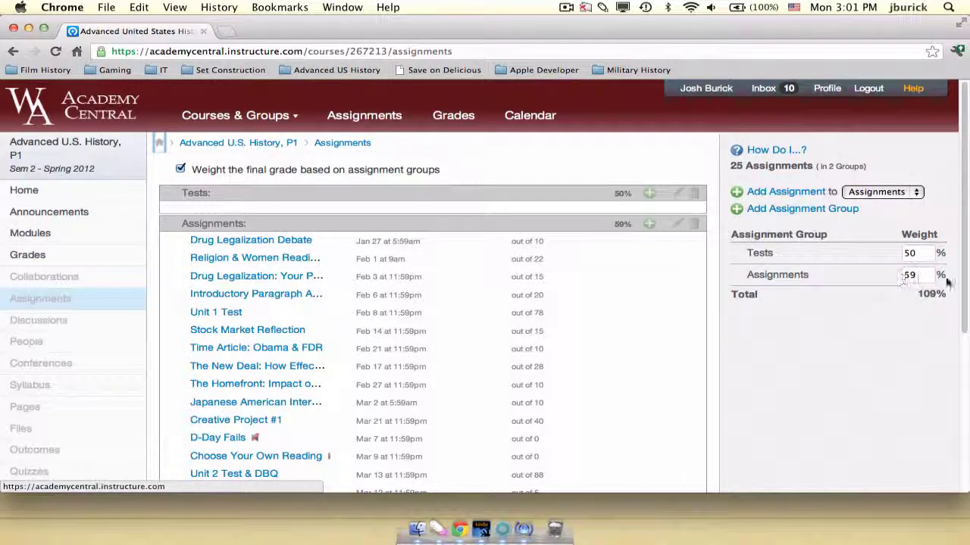
click(921, 275)
key(BackSpace)
text(0)
key(Tab)
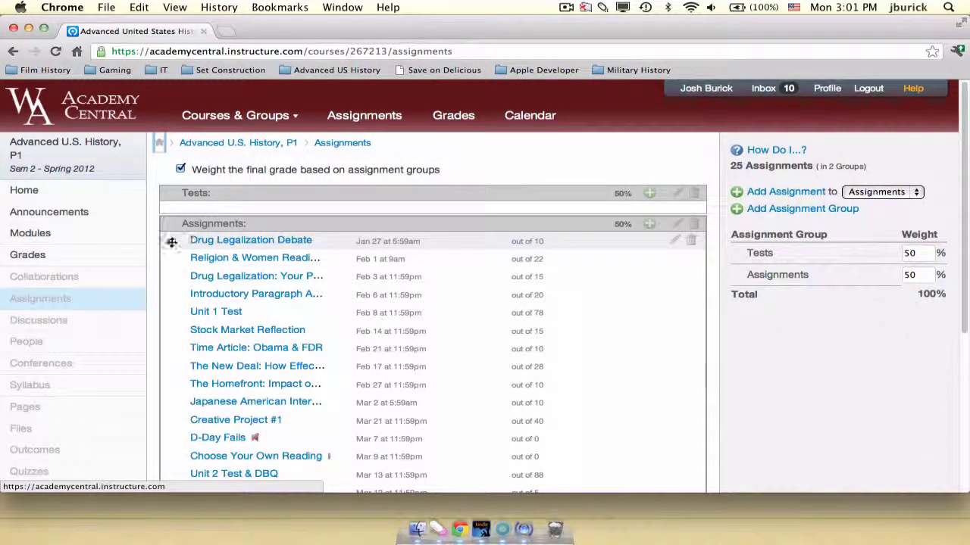
drag(173, 240, 177, 210)
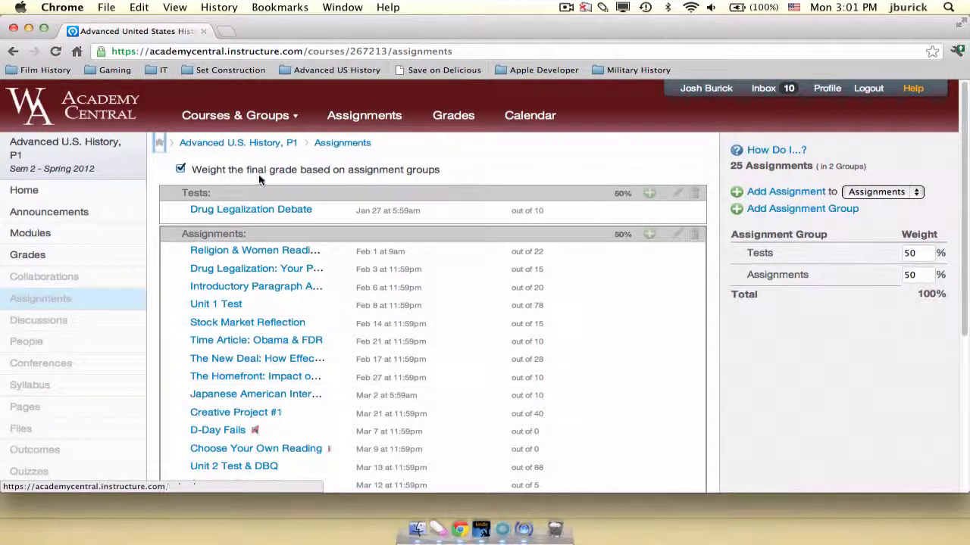
Try a Drop the Lowest grading rule on the Tests group and move Drug Legalization Debate back into the Assignments group.
click(677, 194)
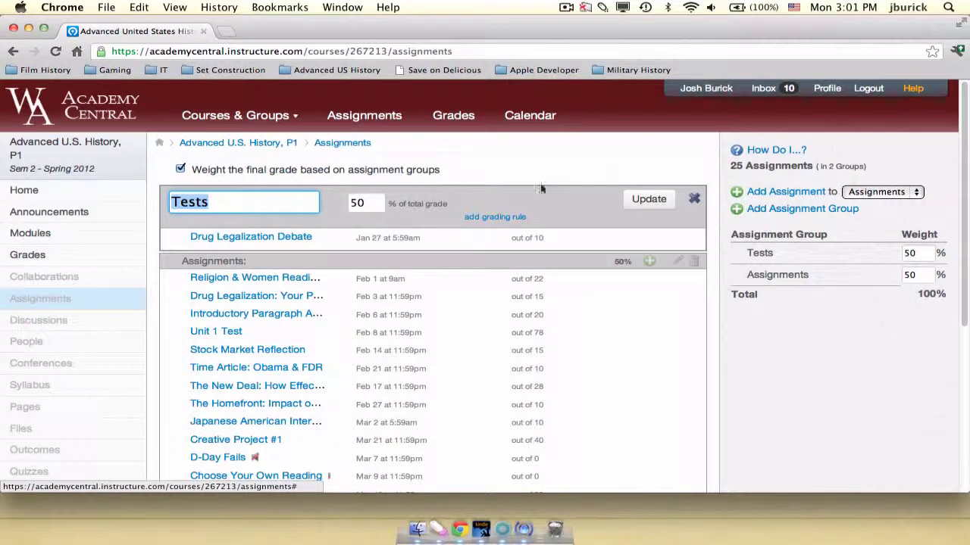
click(503, 218)
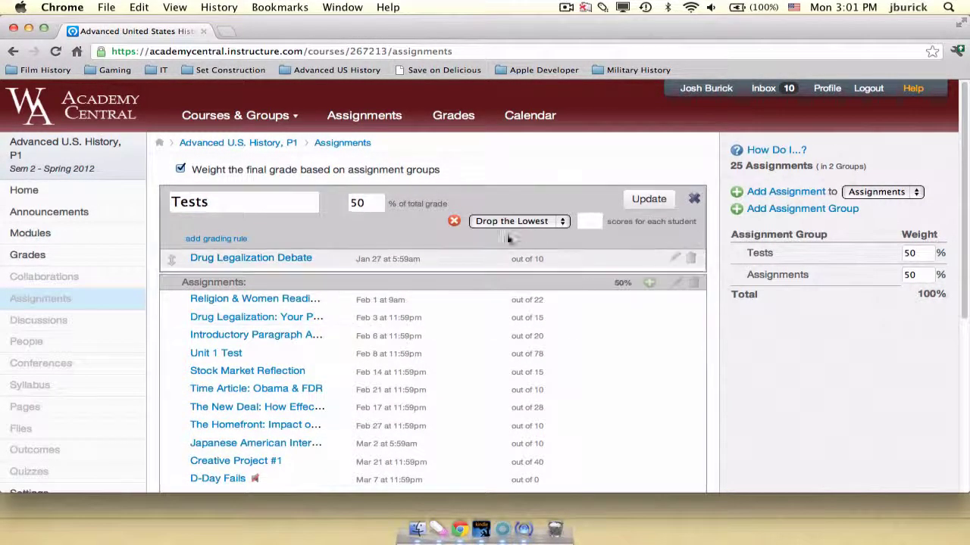
click(454, 220)
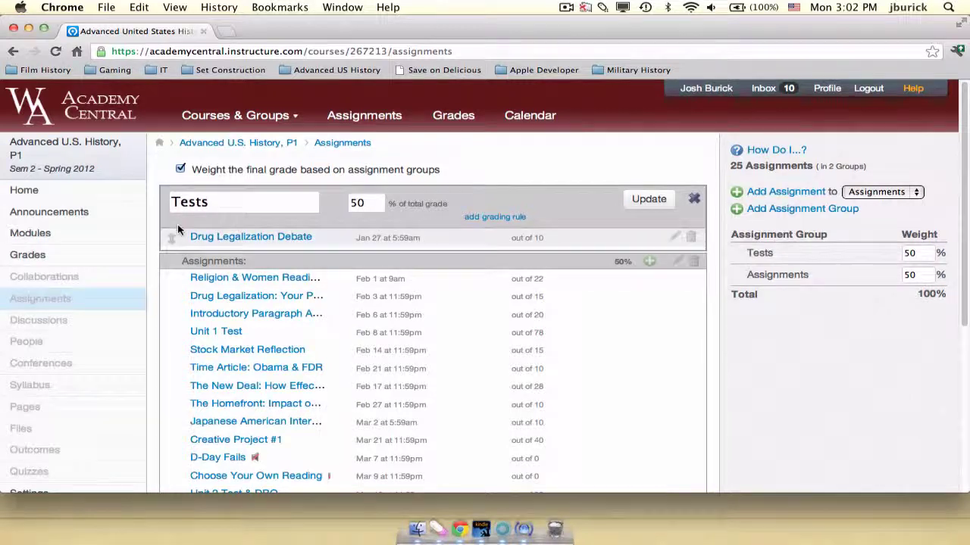
drag(181, 236, 177, 281)
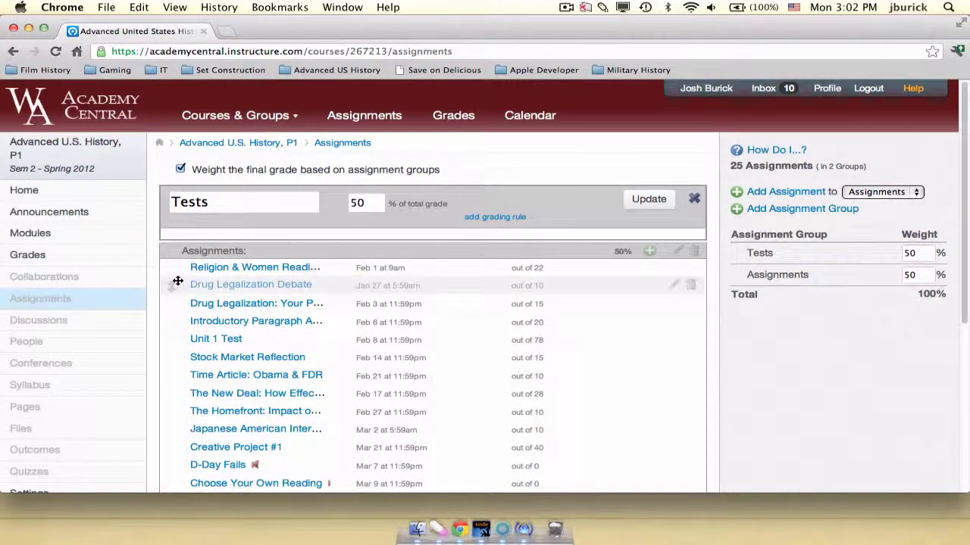
Open Religion & Women Reading & Response for quick editing and examine the available assignment types.
click(673, 269)
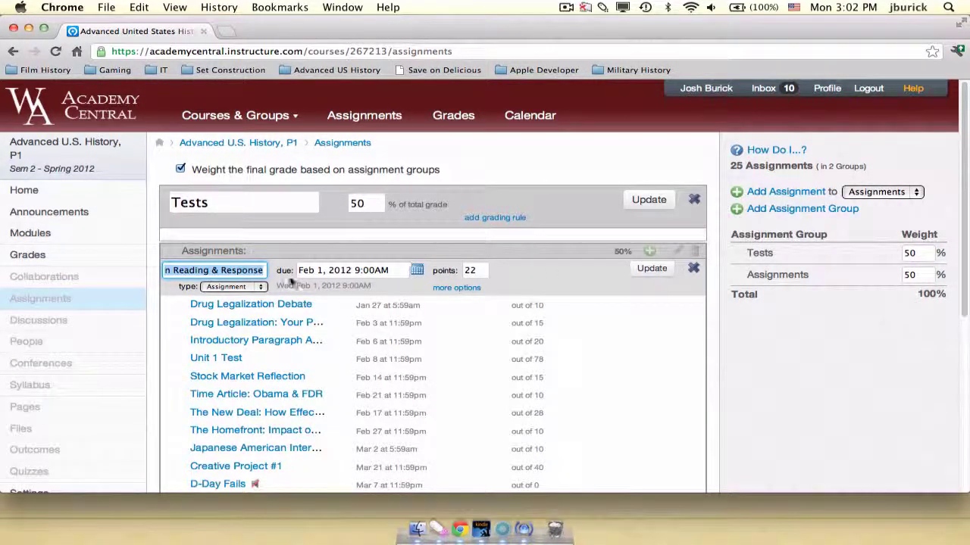
click(257, 289)
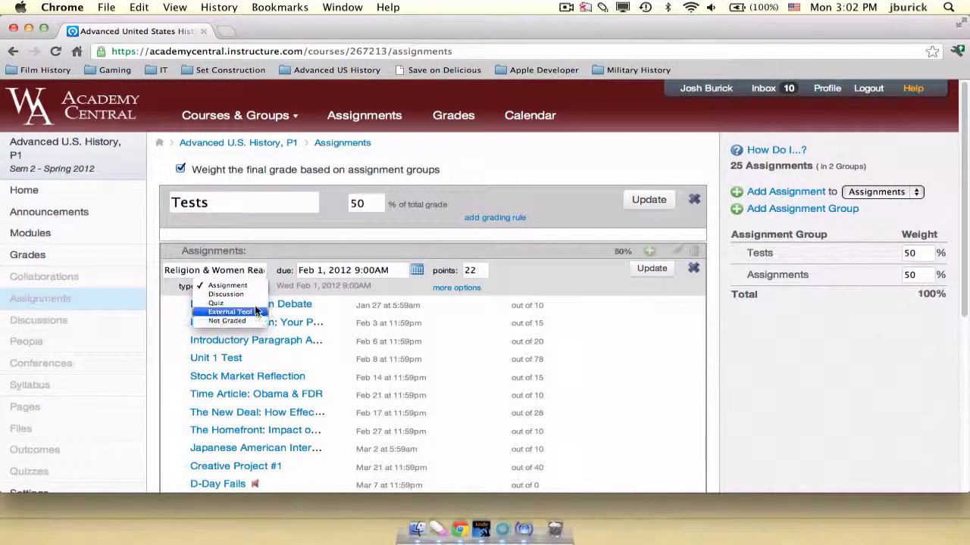
click(536, 285)
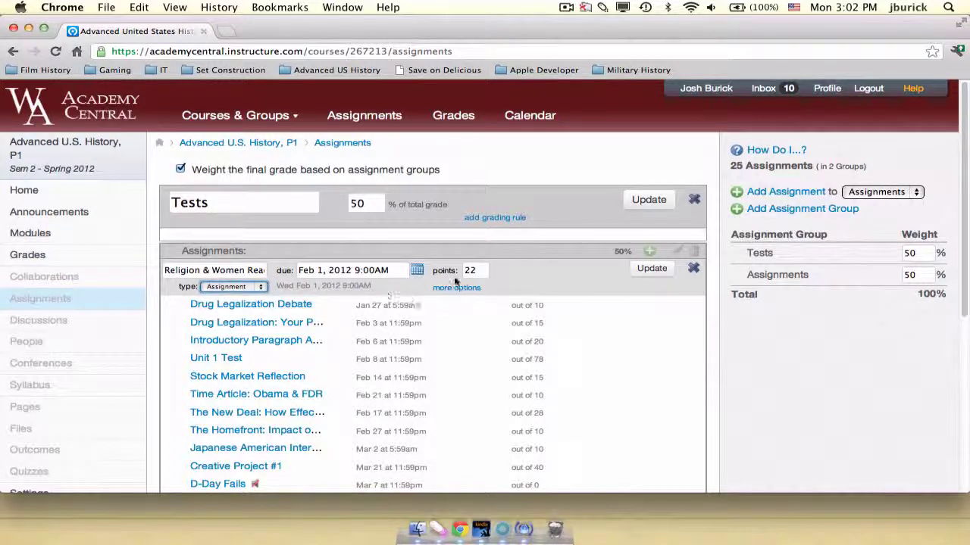
click(262, 287)
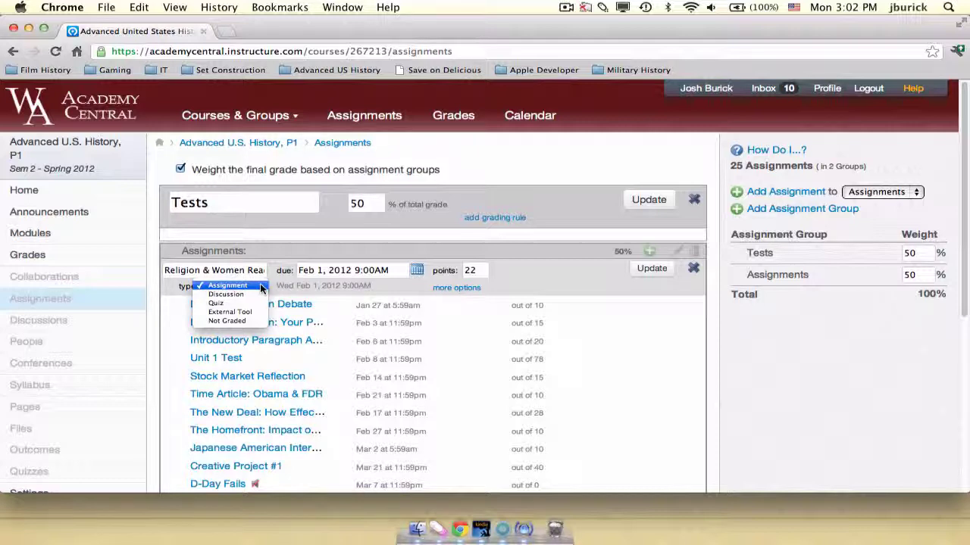
click(594, 282)
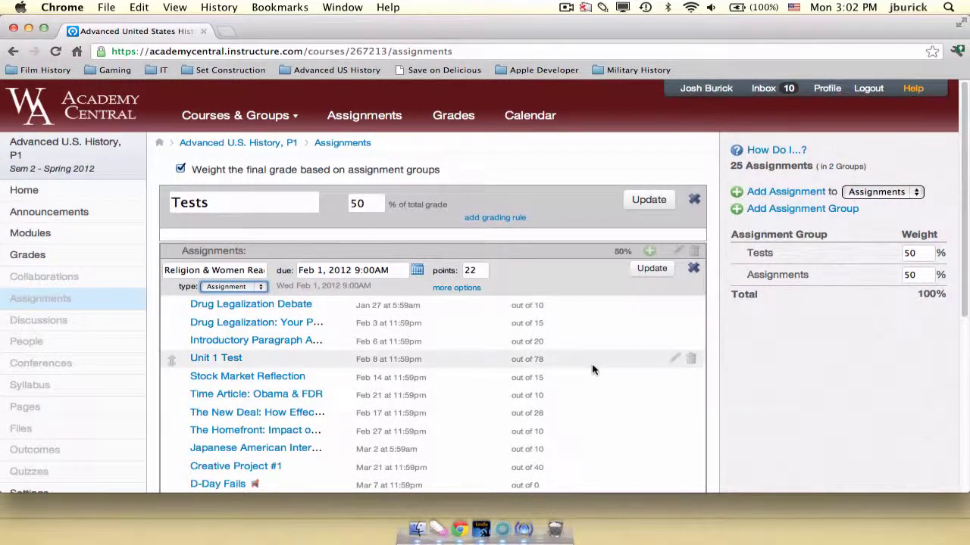
View the full editing options for Religion & Women Reading & Response and return to the course's assignment list.
click(455, 289)
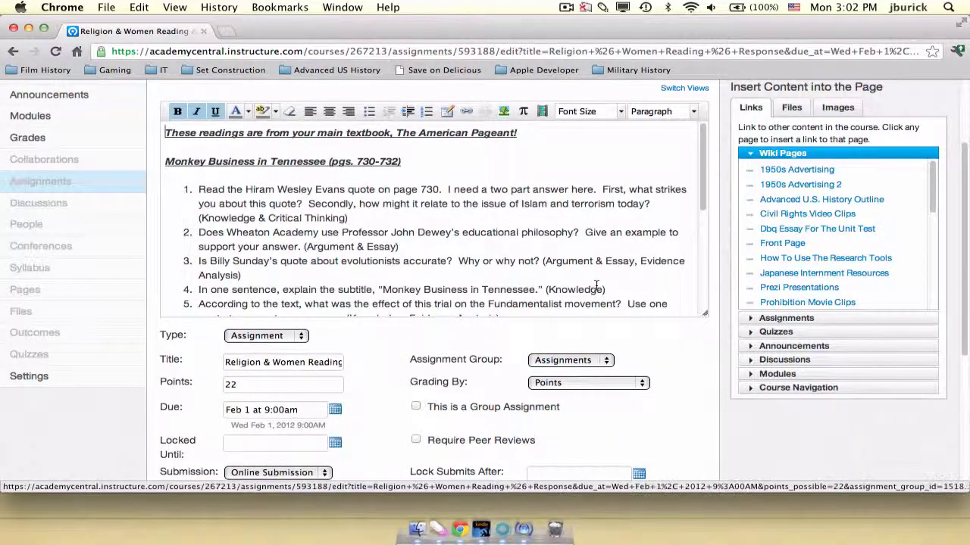
scroll(356, 386, up, 3)
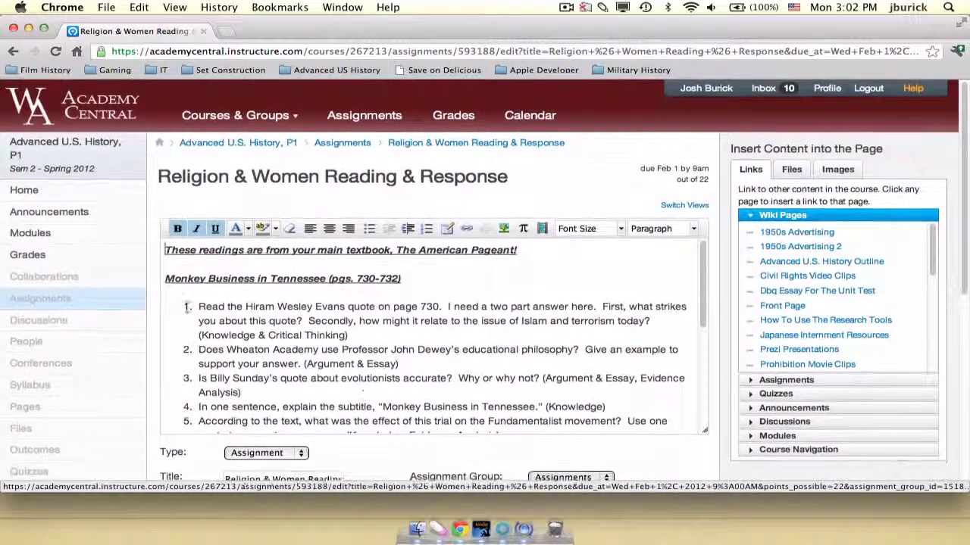
click(60, 296)
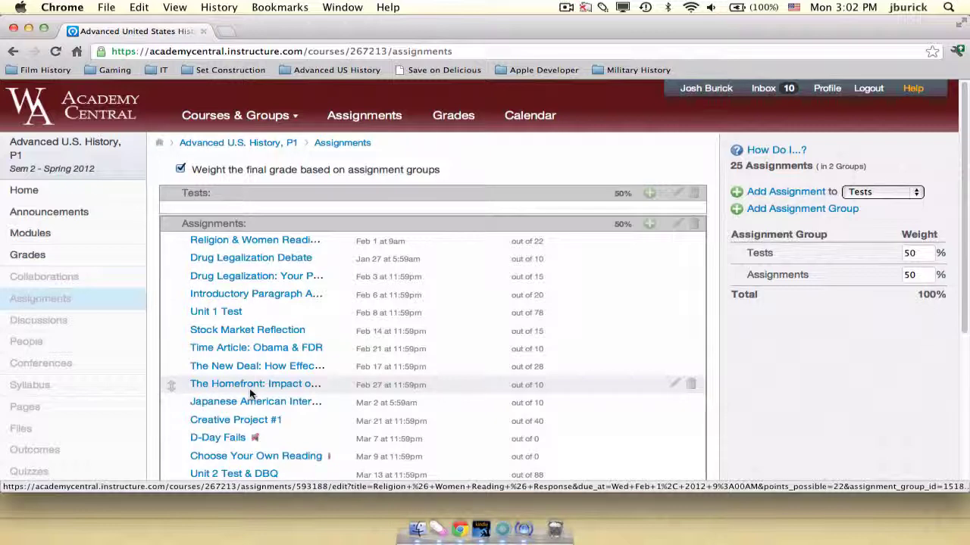
Turn off weighting of the final grade by assignment groups and delete the Tests group.
click(180, 169)
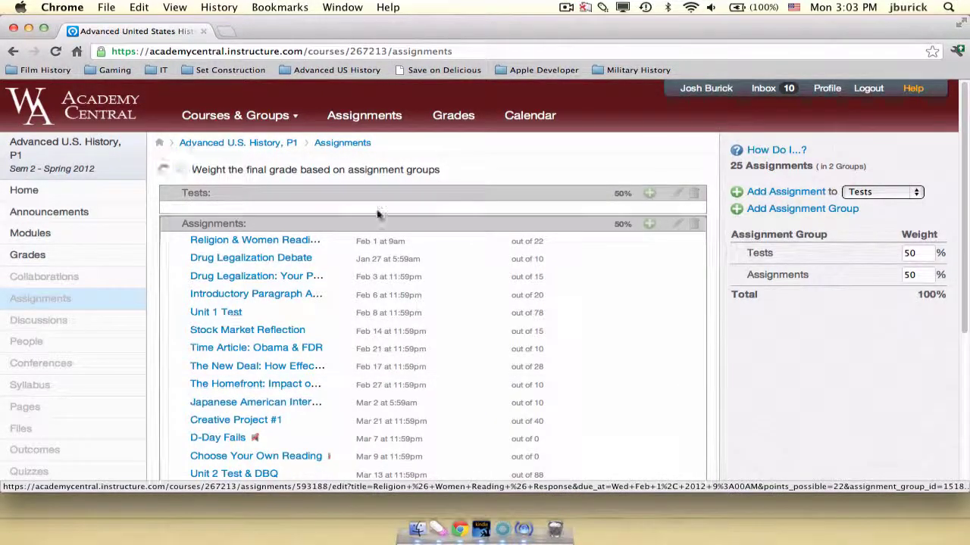
click(694, 192)
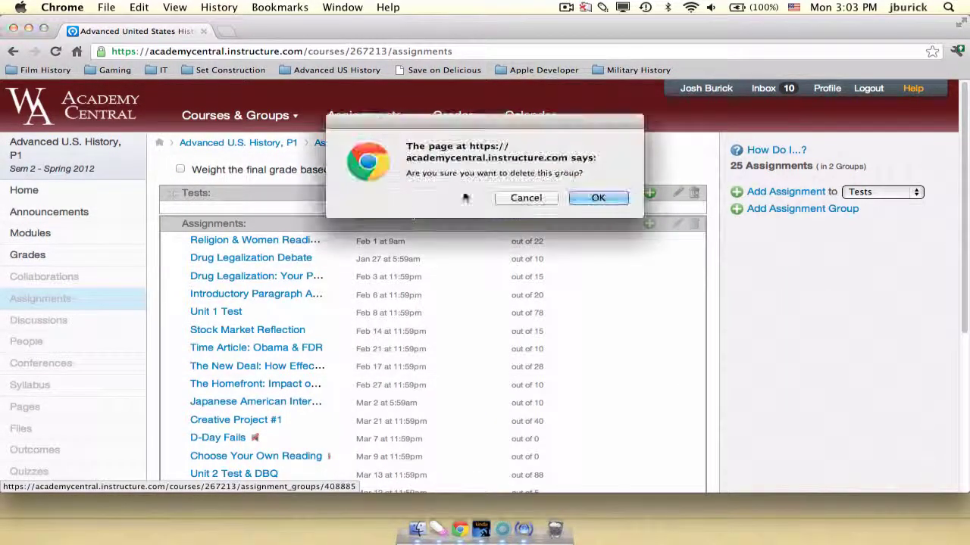
click(574, 198)
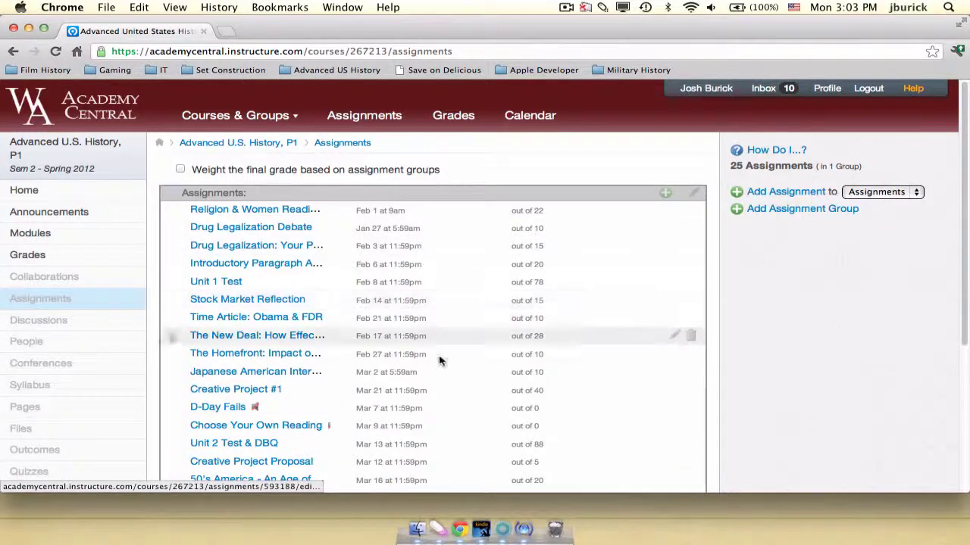
Open the course's modules and start adding an assignment to the Unit 1: The War to End All Wars module.
click(41, 241)
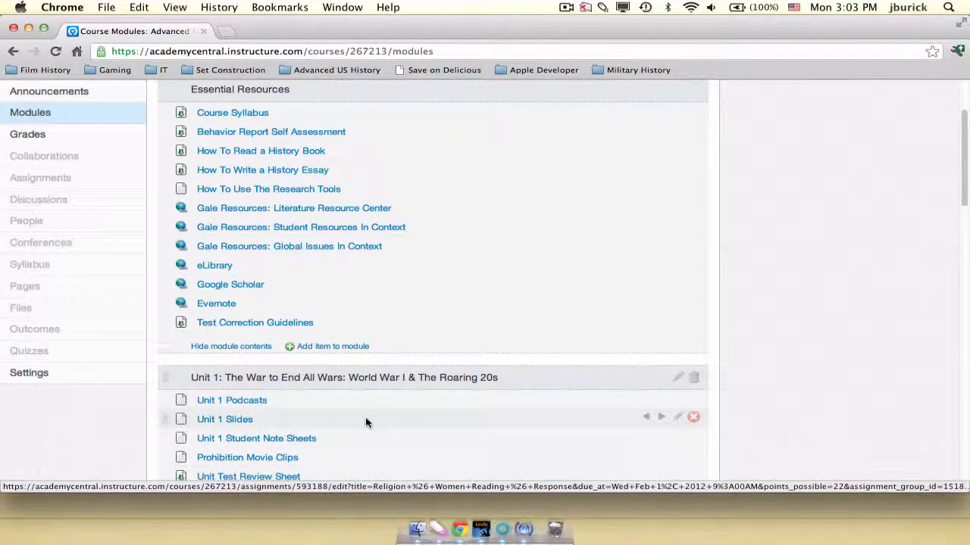
scroll(368, 421, down, 5)
scroll(350, 262, down, 3)
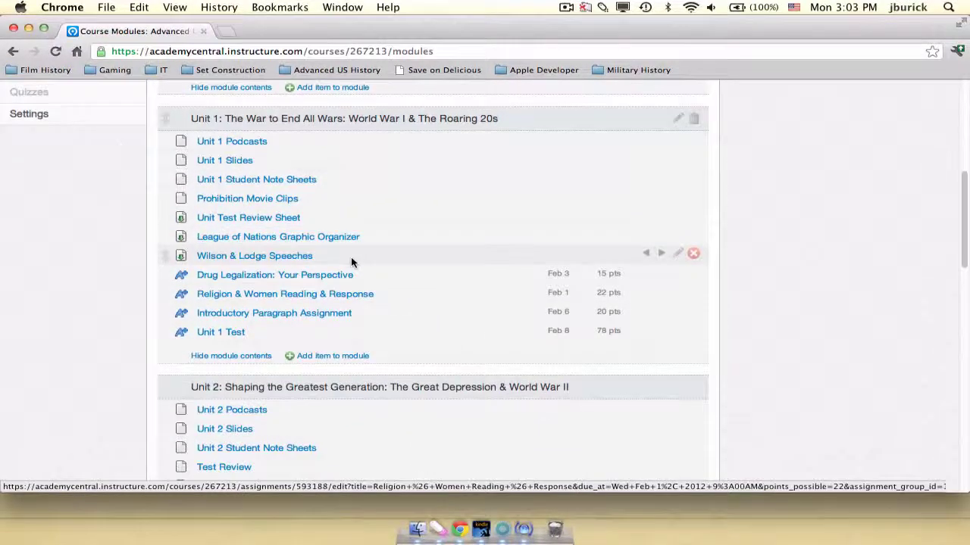
click(338, 356)
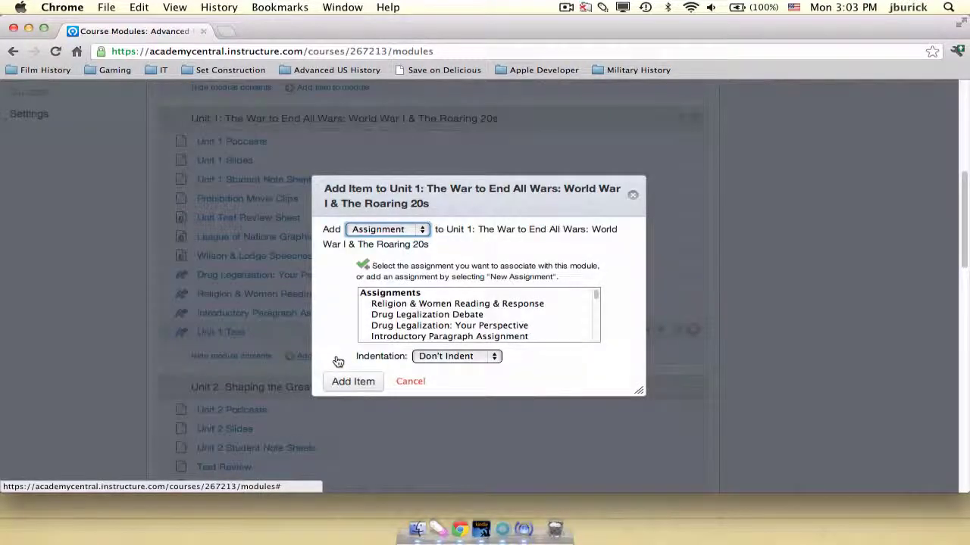
click(361, 230)
click(359, 229)
Look through the existing assignments that can be added to Unit 1, trying a few selections including Final Project 2.
scroll(515, 302, down, 5)
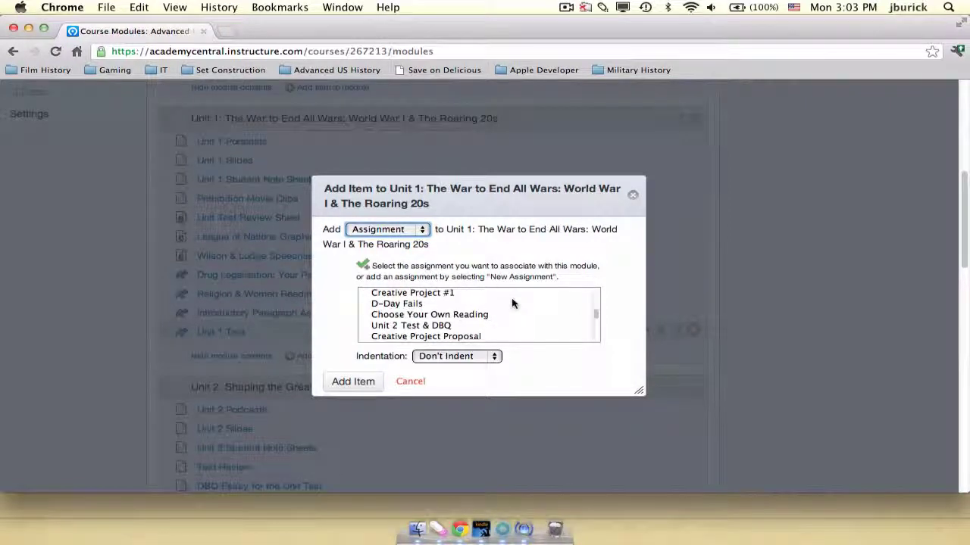
scroll(513, 301, up, 6)
drag(463, 330, 439, 353)
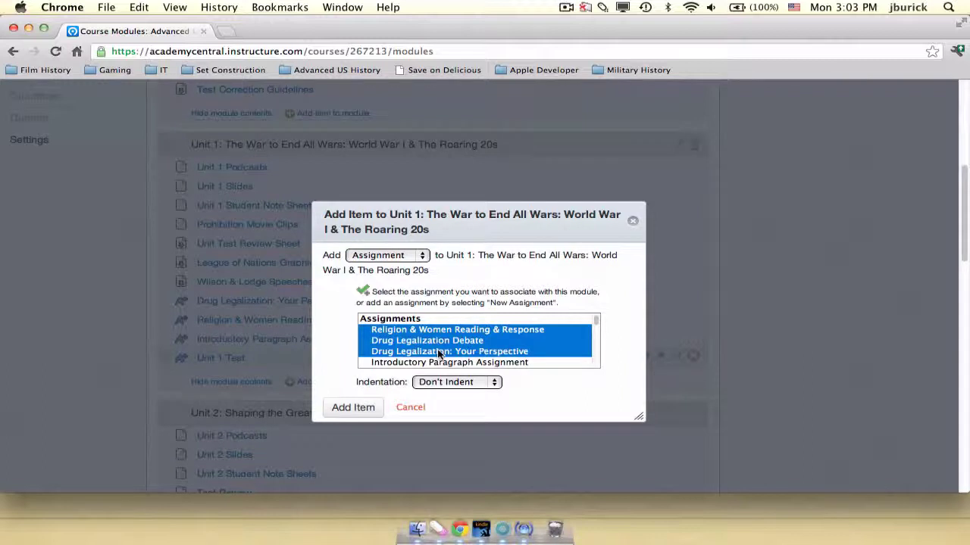
click(519, 357)
scroll(519, 356, down, 10)
click(396, 306)
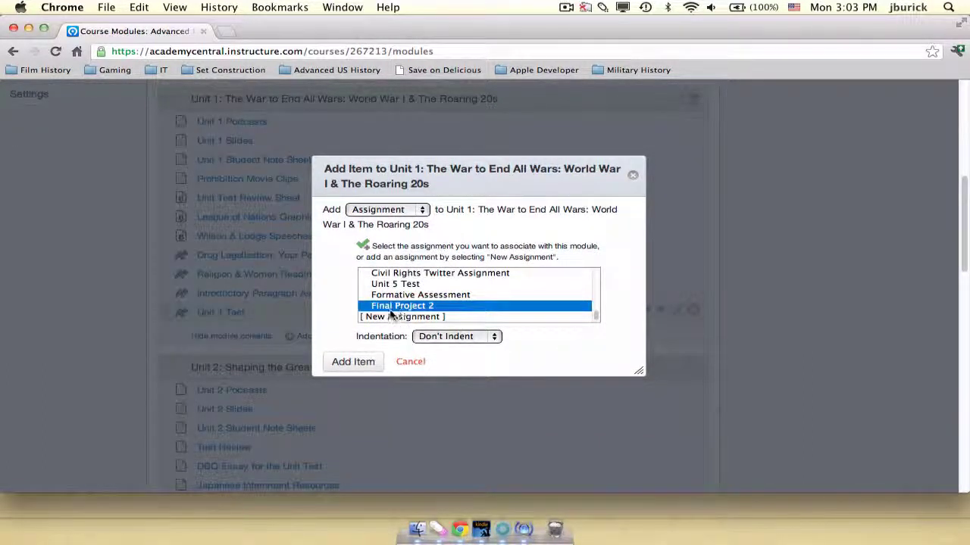
Start a new assignment for the Unit 1 module, named Final Project 2, in the Projects group.
click(381, 318)
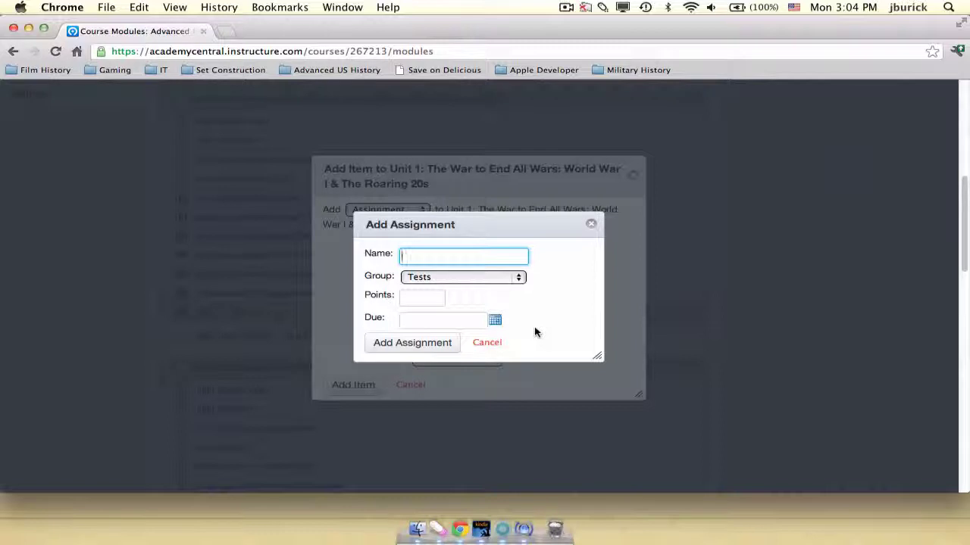
text(Final Project 21)
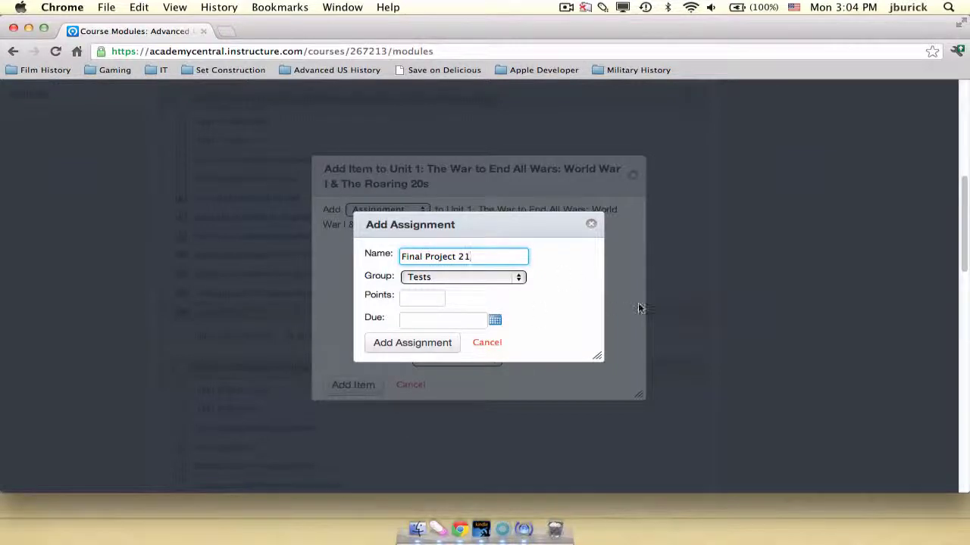
key(BackSpace)
click(521, 278)
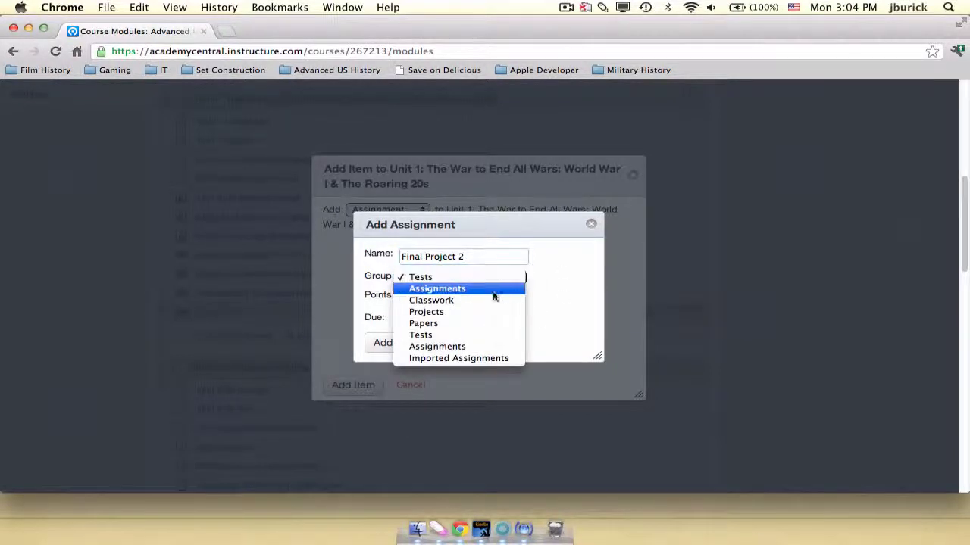
click(454, 312)
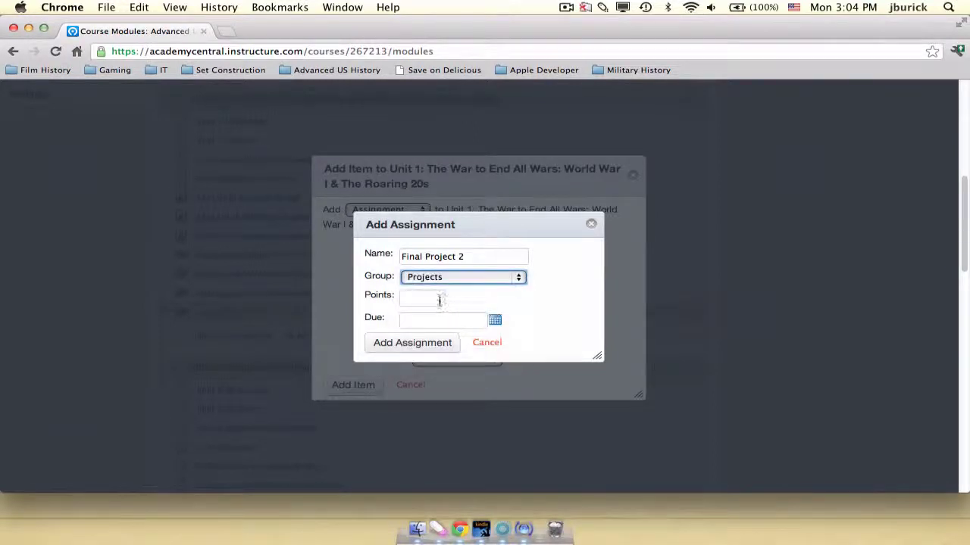
Give the new assignment 10 points and a due date of August 27, 2012, and add it to the Unit 1 module.
click(439, 299)
text(10)
click(495, 321)
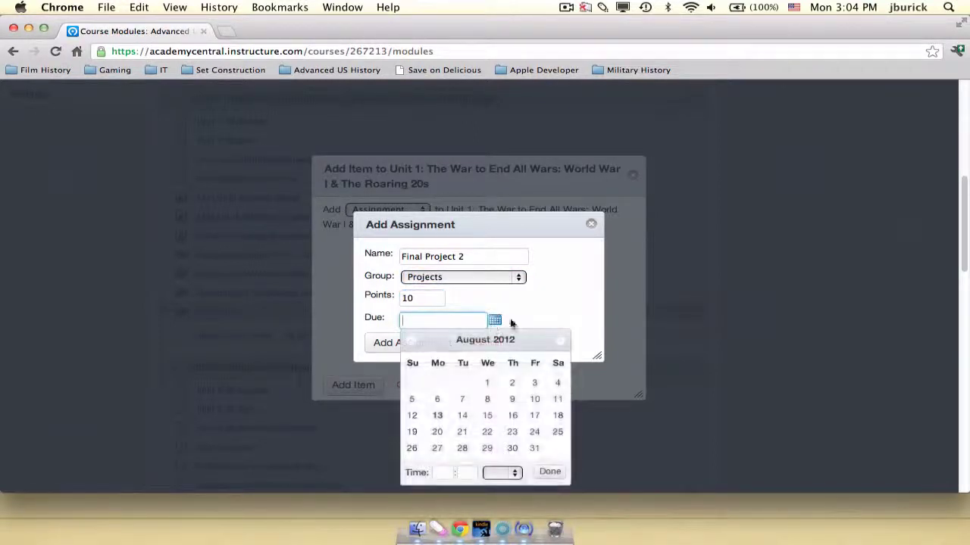
click(437, 449)
click(559, 472)
click(412, 354)
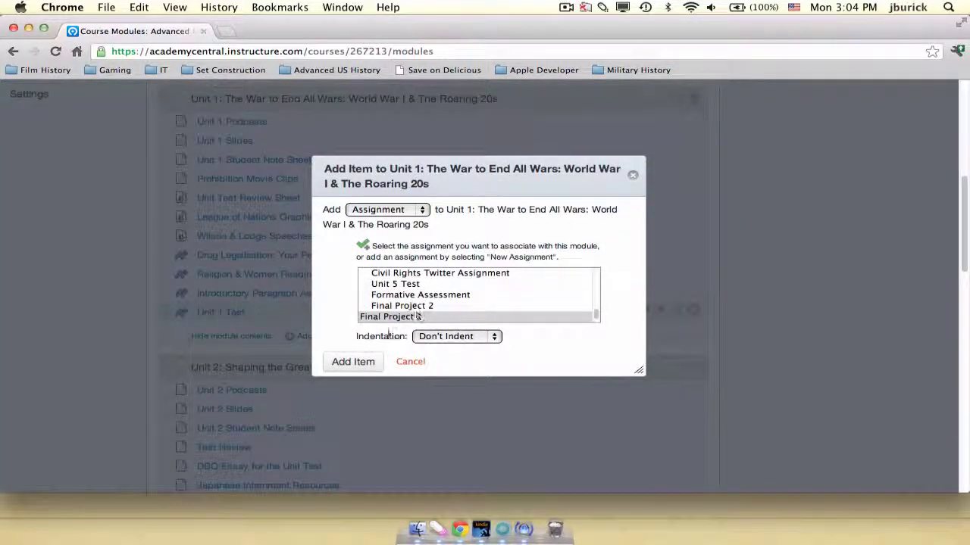
click(362, 362)
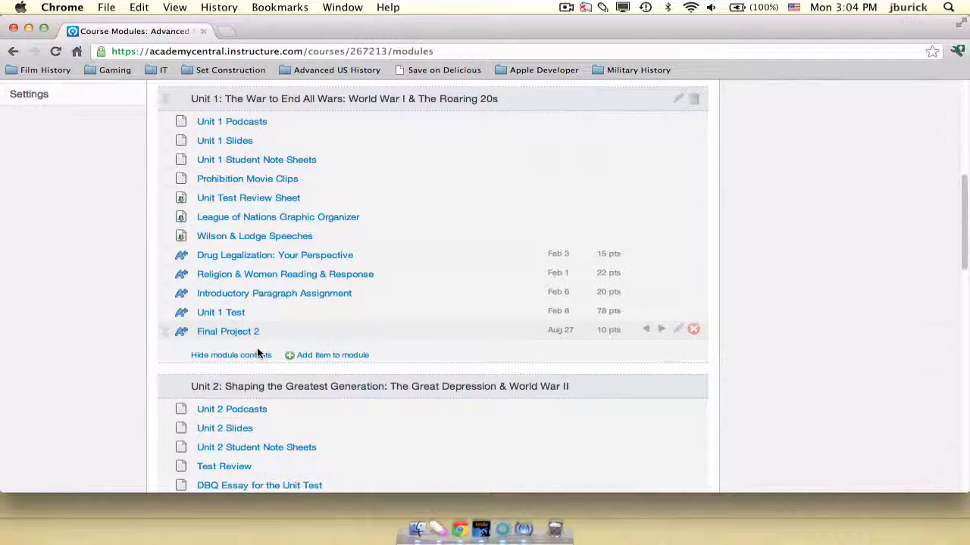
Open Final Project 2 for editing and view the course files available for insertion into its description.
click(227, 333)
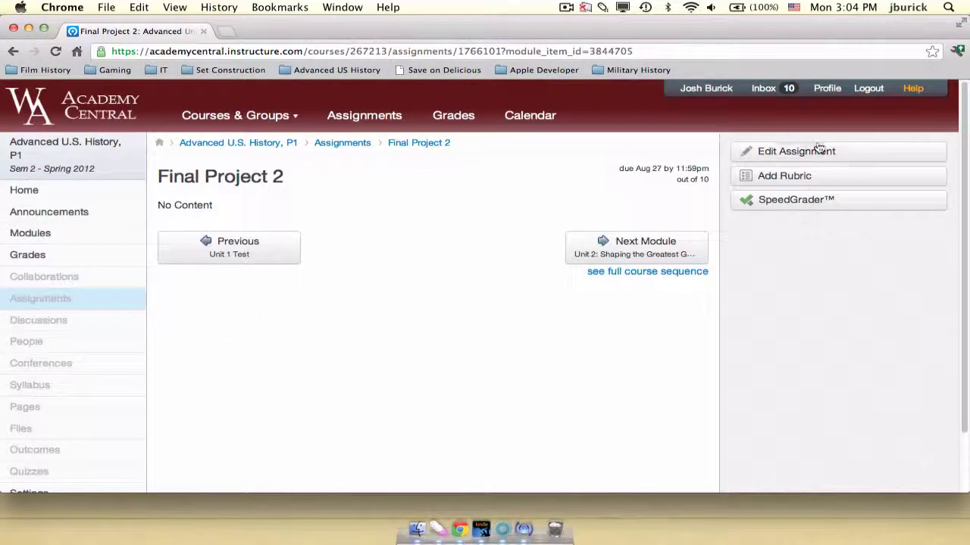
click(818, 150)
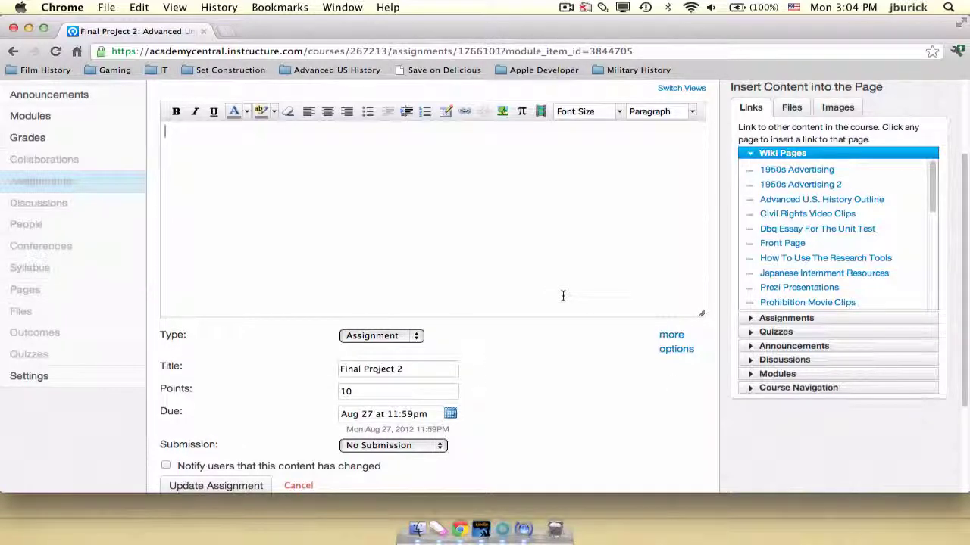
scroll(562, 296, up, 3)
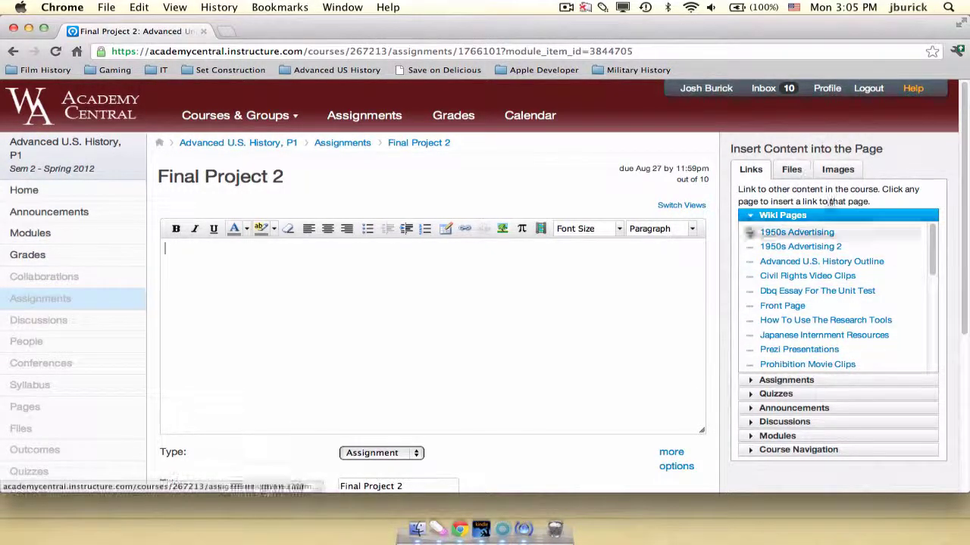
click(792, 172)
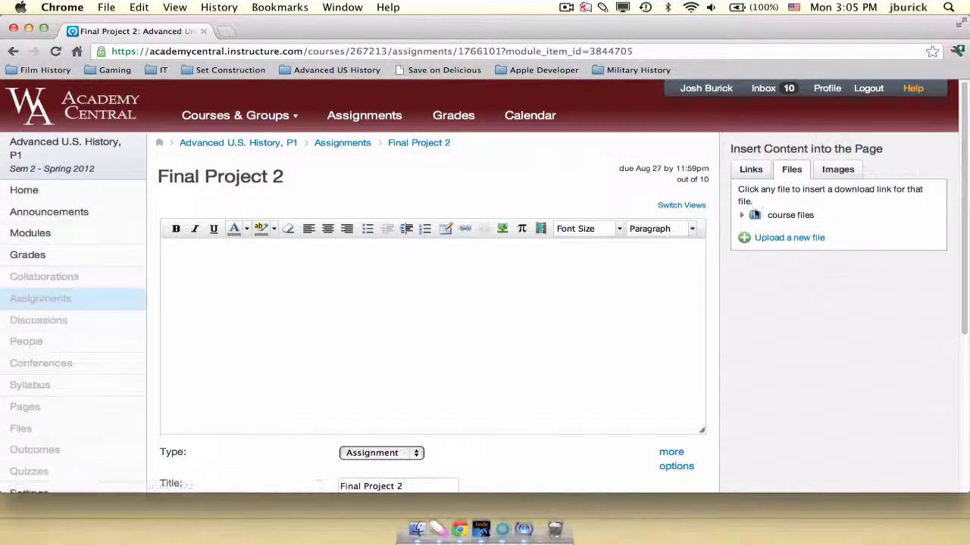
click(749, 217)
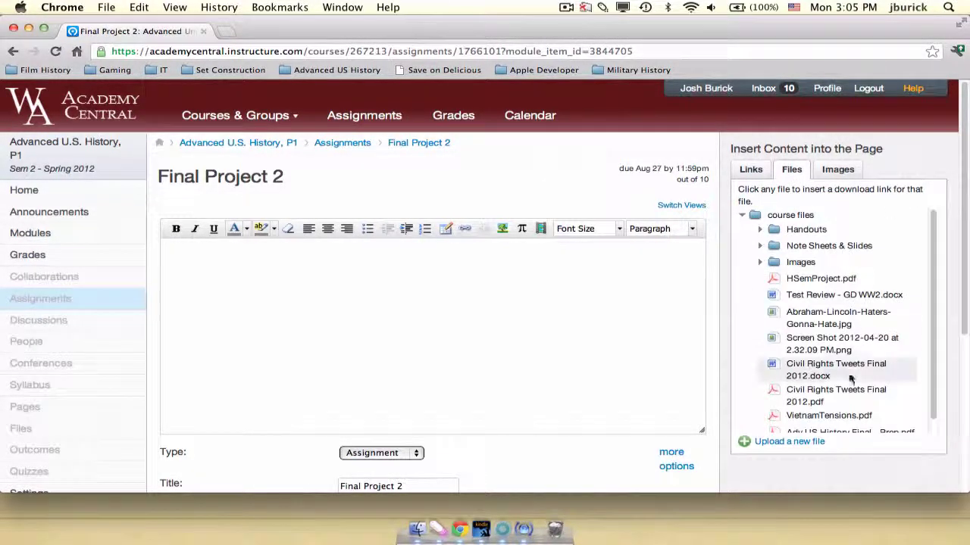
Try inserting a link to Illegal Drugs_ Discussion Guide.pdf from the Unit 1 handouts into the description, and discard the edit.
click(760, 229)
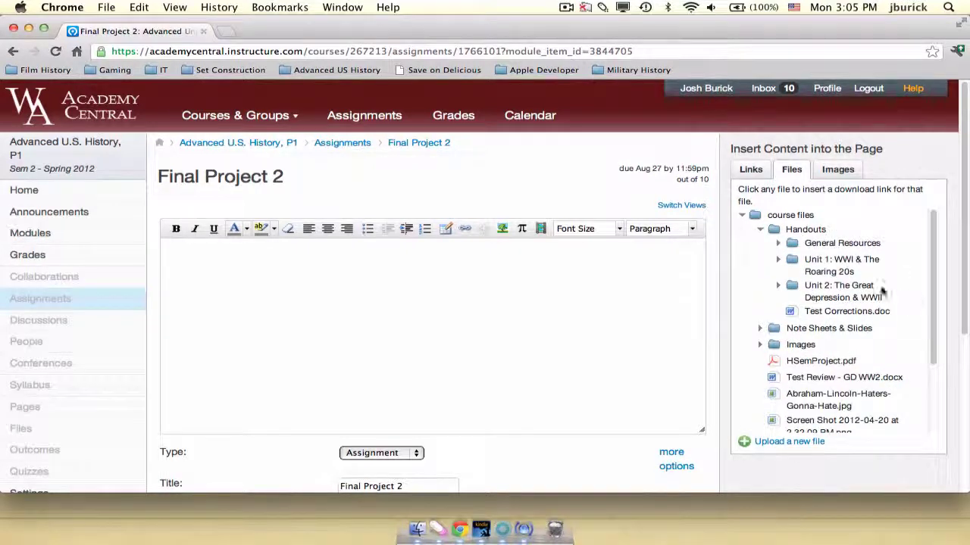
click(778, 260)
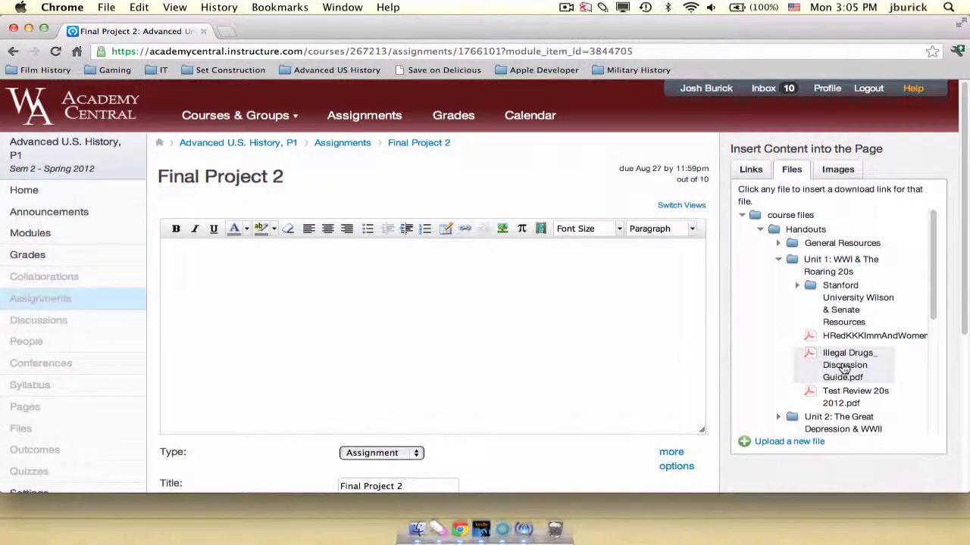
click(843, 369)
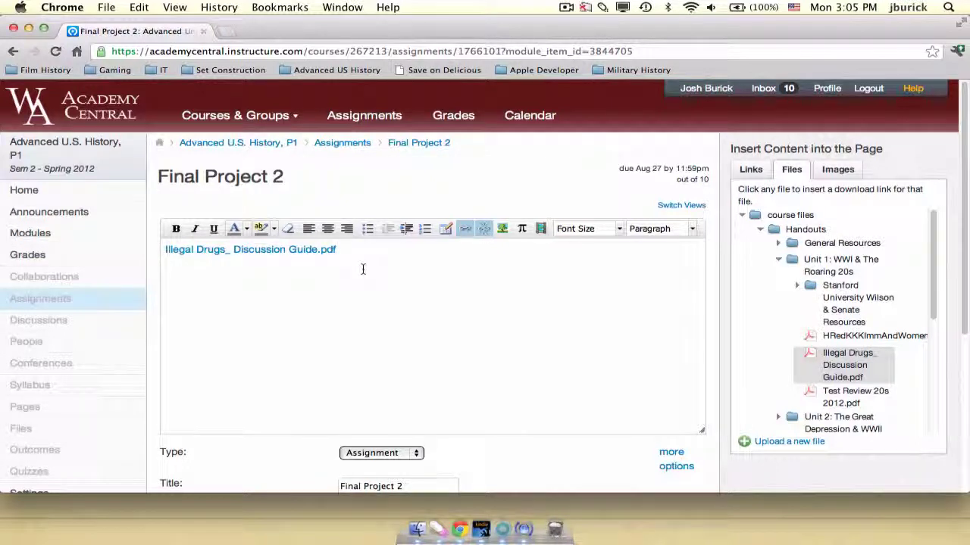
scroll(643, 439, down, 5)
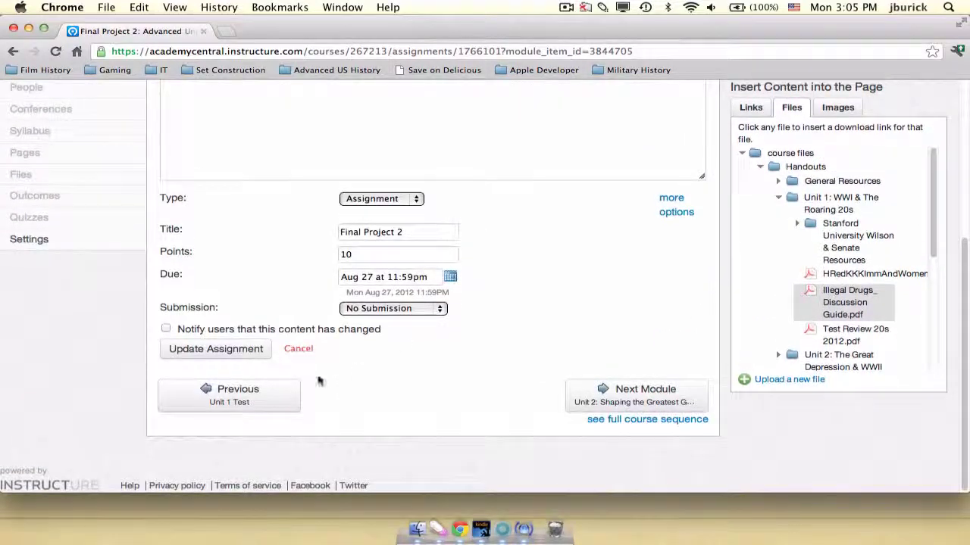
click(299, 345)
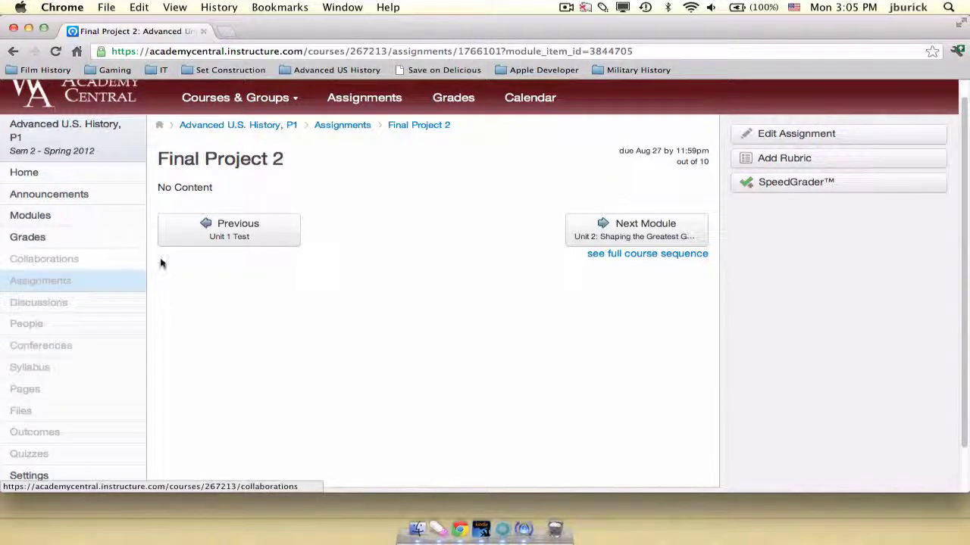
Open the course's gradebook and view the assignment scores up to Creative Project #1 and Unit 2 Test & DBQ.
mouse_move(250, 98)
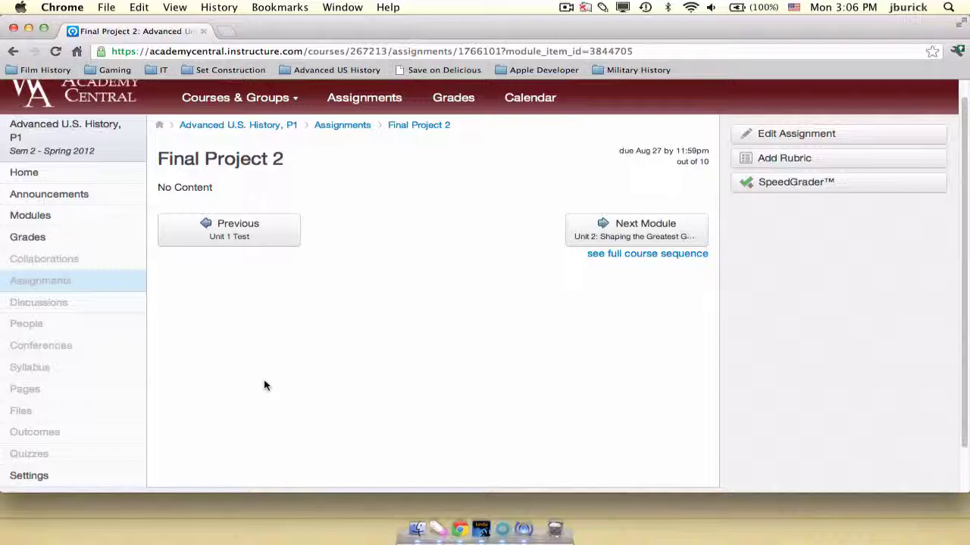
scroll(264, 385, down, 1)
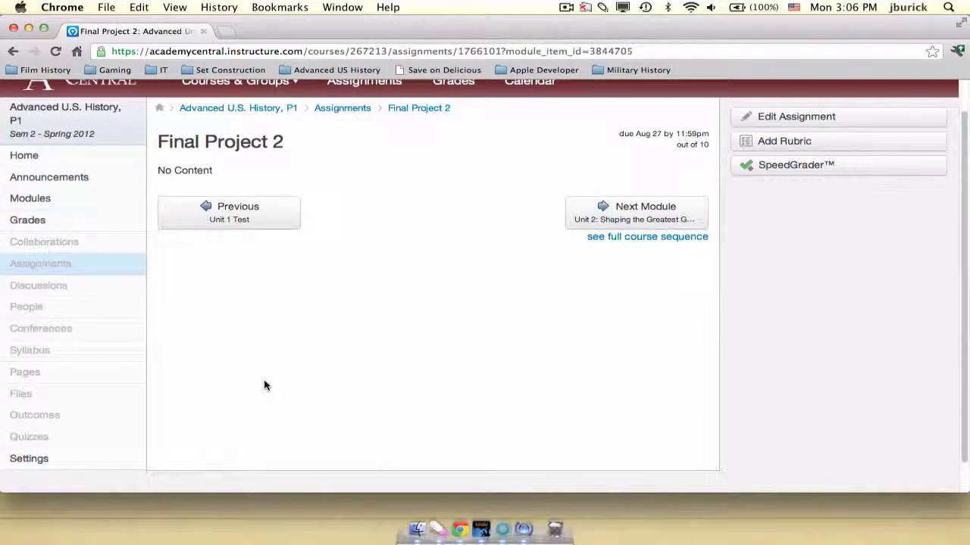
click(34, 226)
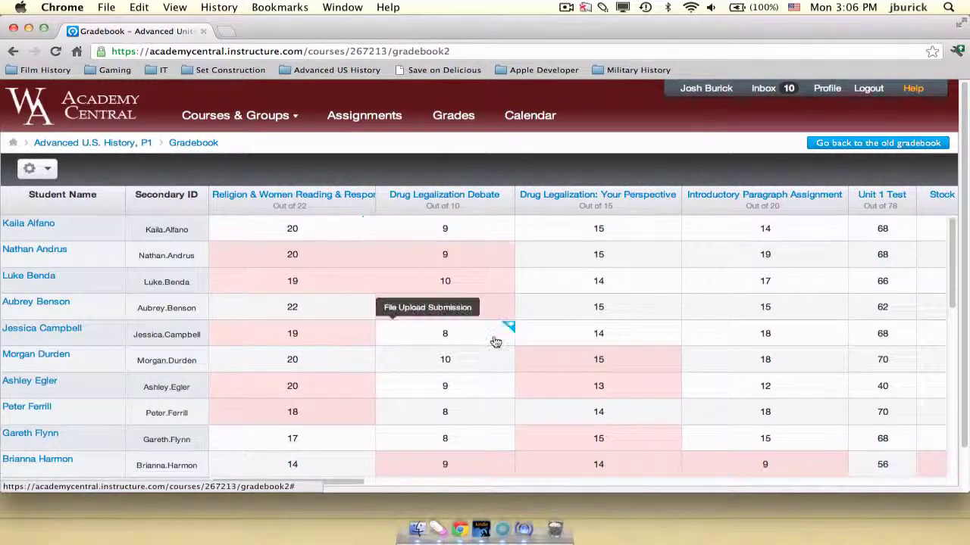
scroll(494, 341, right, 5)
scroll(493, 341, right, 5)
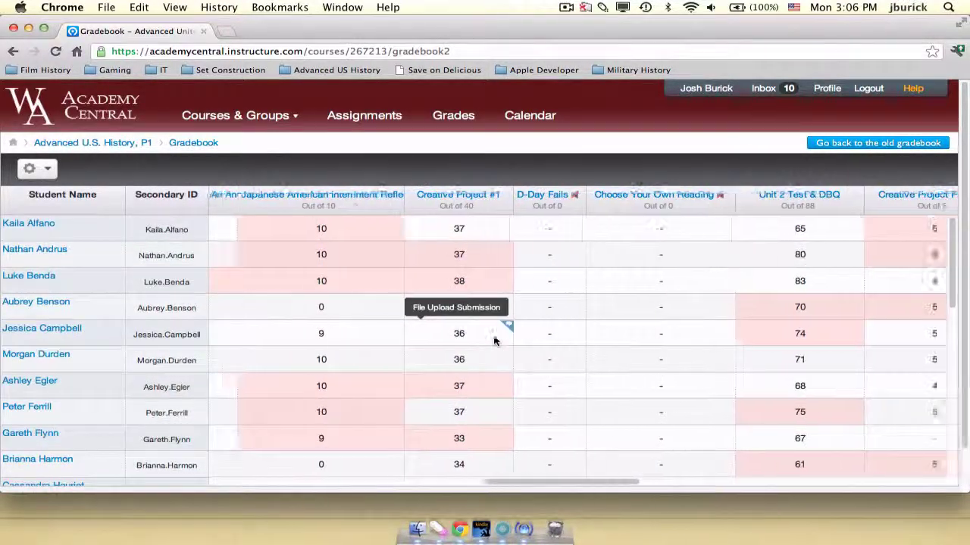
Try raising the first listed student's Creative Project #1 score to 97 and put it back to 37.
click(439, 235)
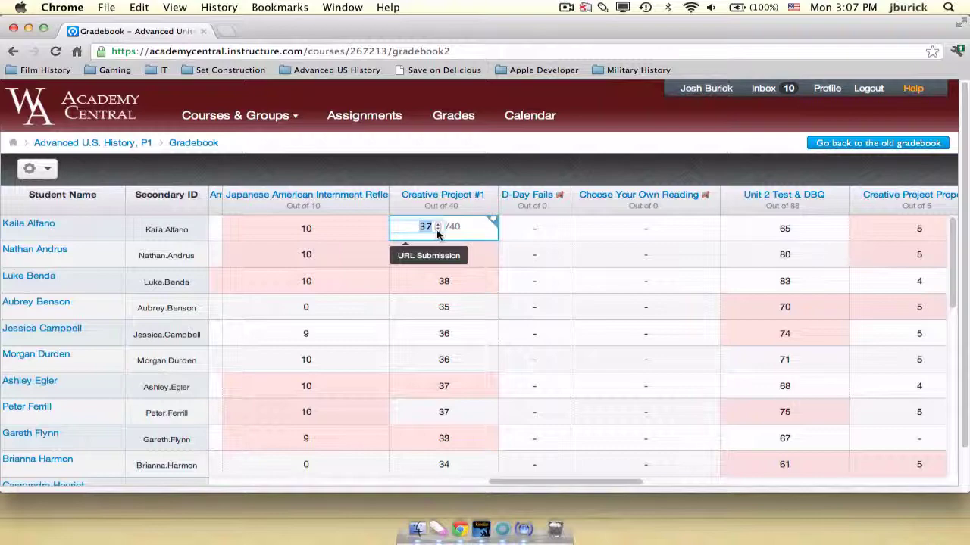
scroll(621, 321, down, 5)
scroll(621, 320, up, 5)
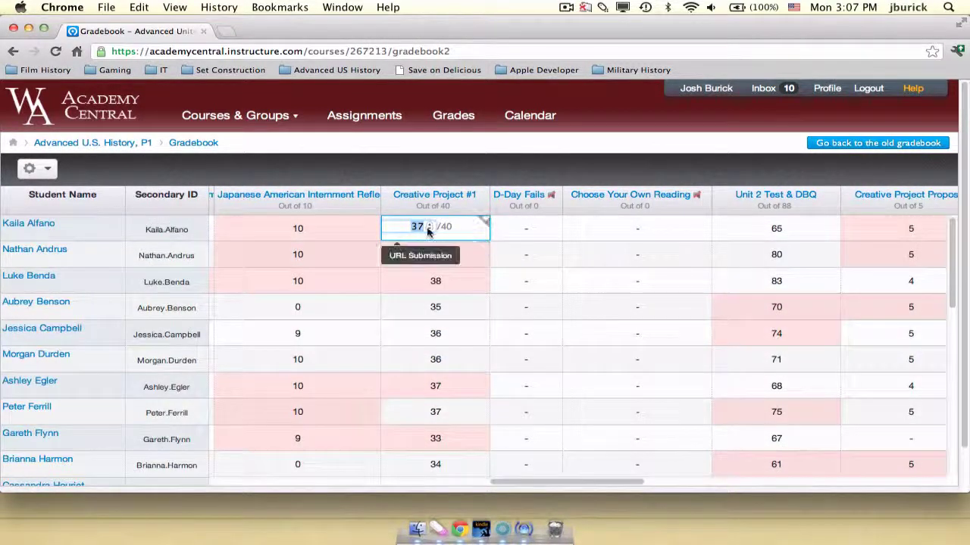
scroll(431, 227, down, 3)
scroll(431, 227, up, 5)
scroll(430, 227, down, 2)
scroll(430, 227, up, 10)
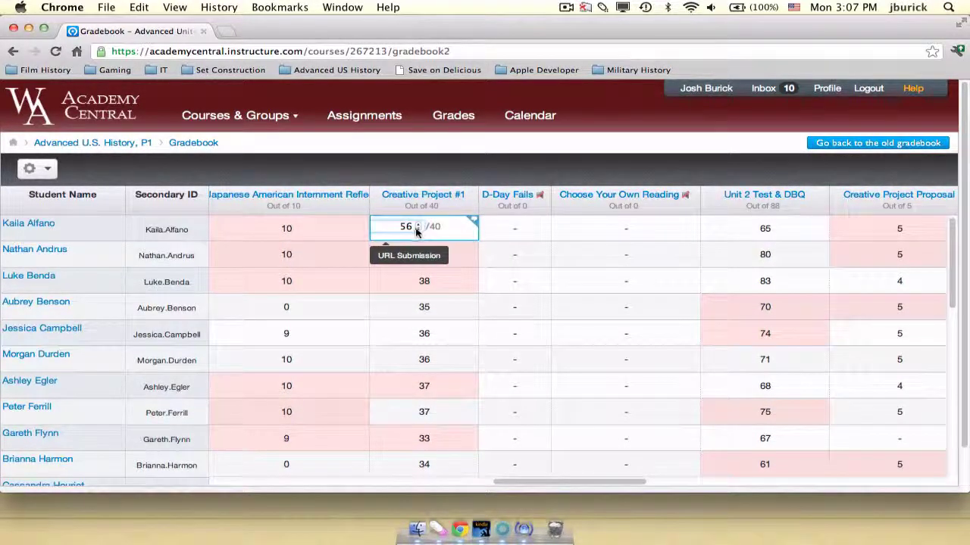
scroll(416, 231, up, 15)
scroll(415, 230, right, 1)
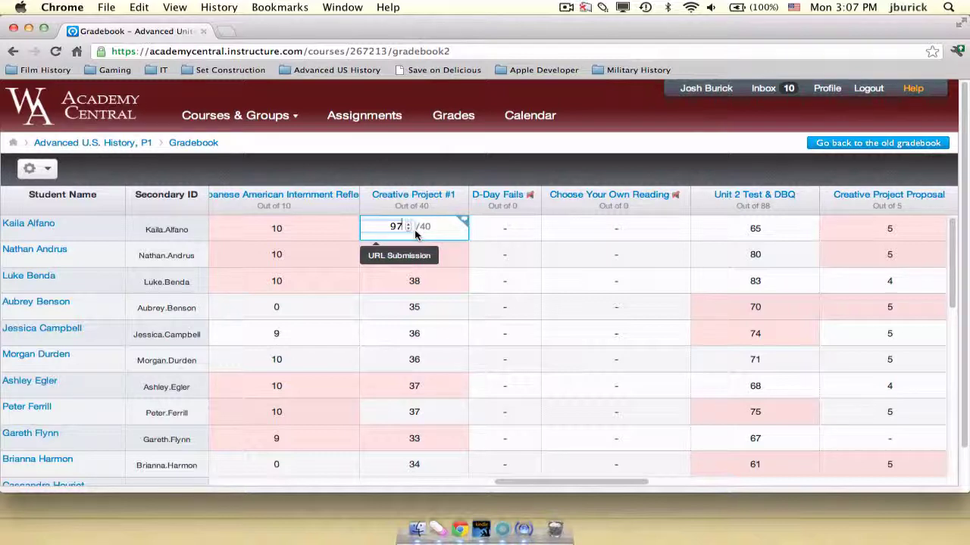
key(Return)
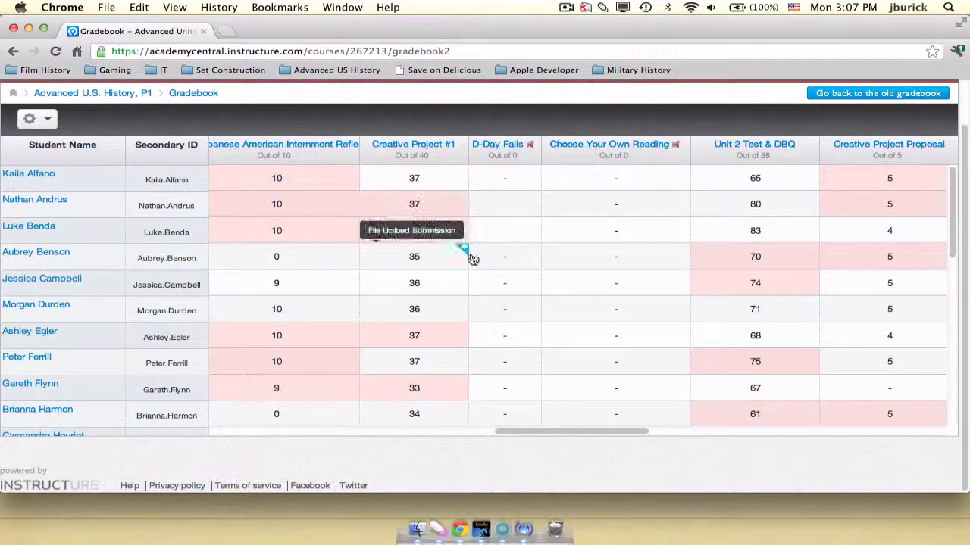
Try drafting the message "HeY! Submit this!" to students who haven't submitted Creative Project #1, view the other recipient criteria, and discard the draft.
scroll(470, 259, right, 1)
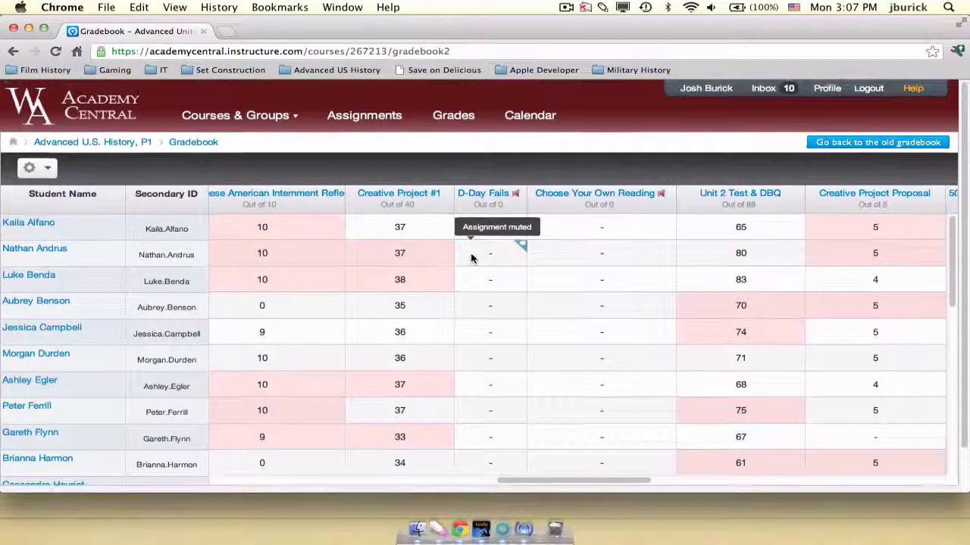
mouse_move(449, 216)
click(444, 209)
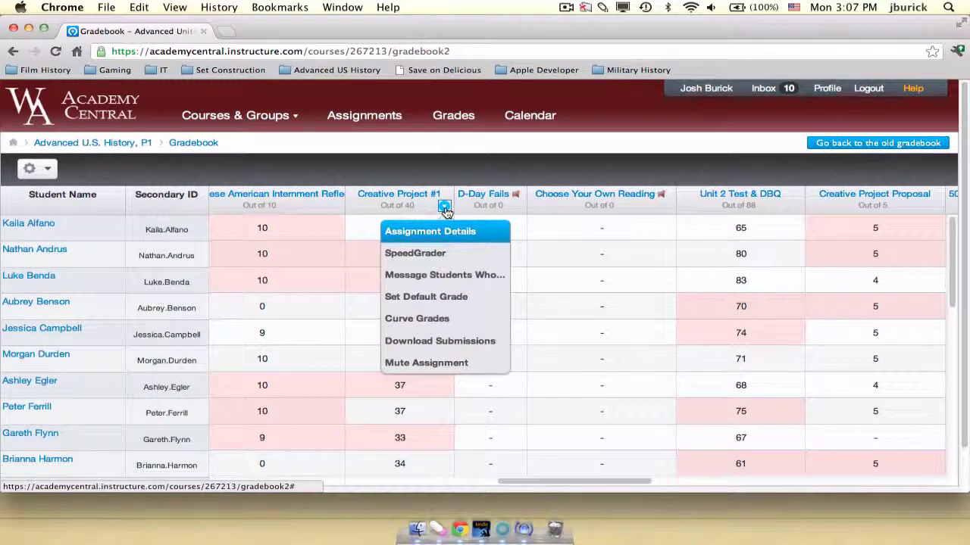
click(479, 277)
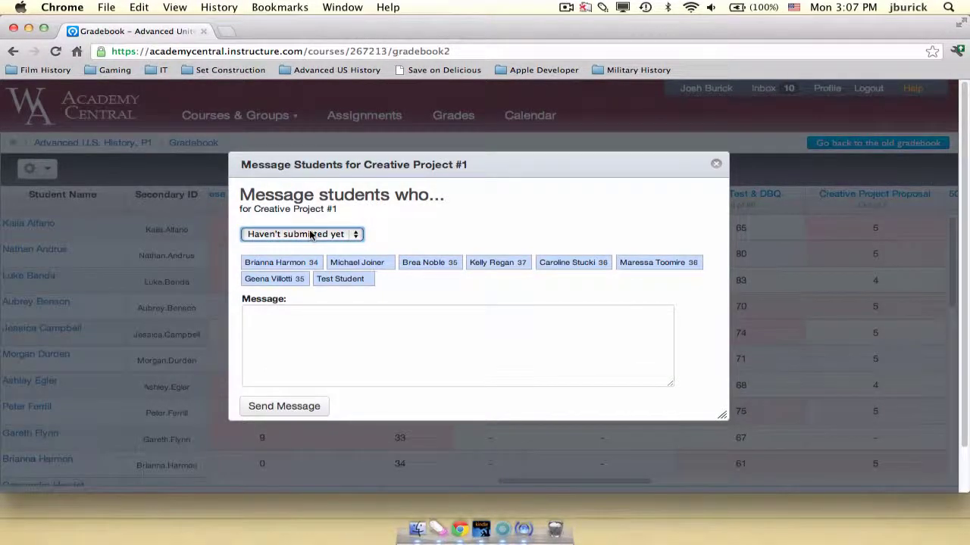
click(318, 325)
text(HeY!  Submit this!)
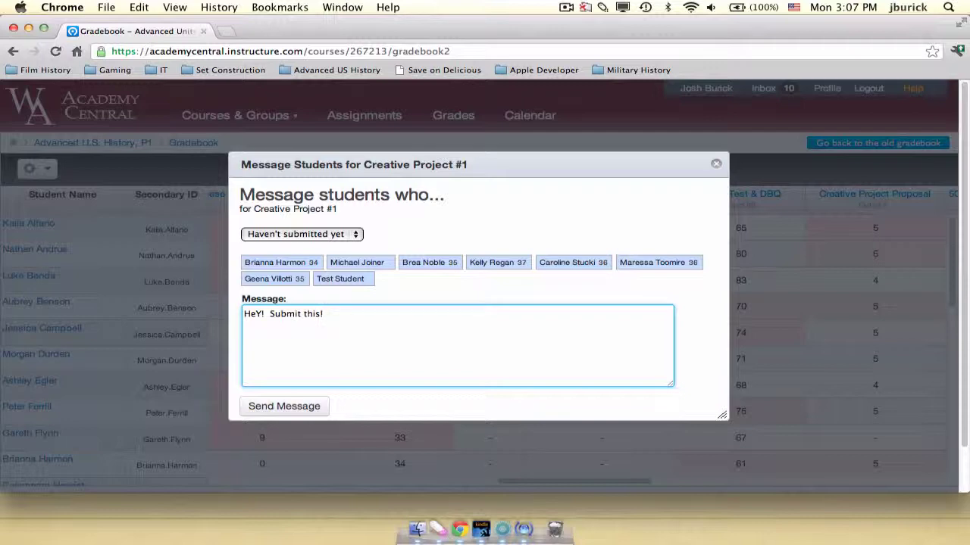
click(351, 234)
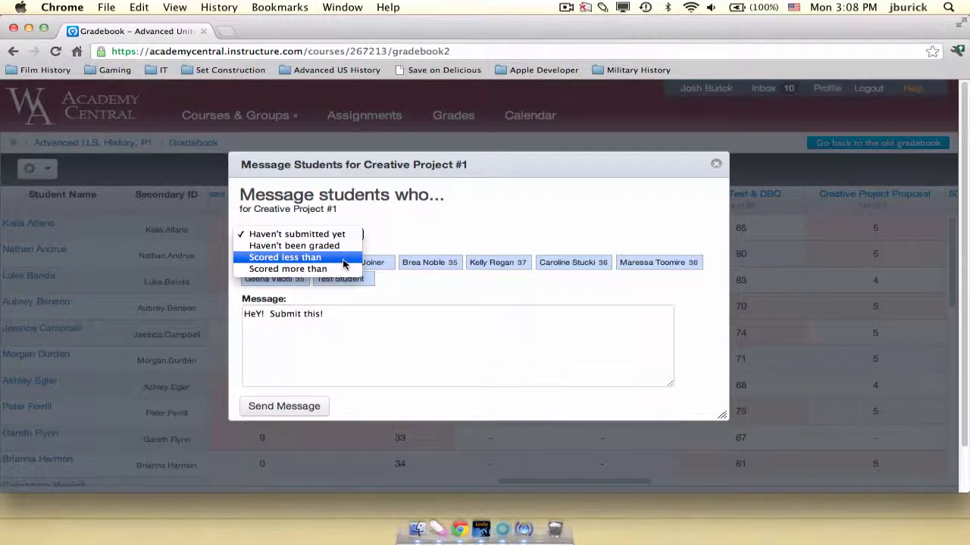
click(717, 165)
mouse_move(716, 165)
mouse_down()
mouse_move(695, 162)
mouse_move(727, 174)
mouse_up()
click(716, 165)
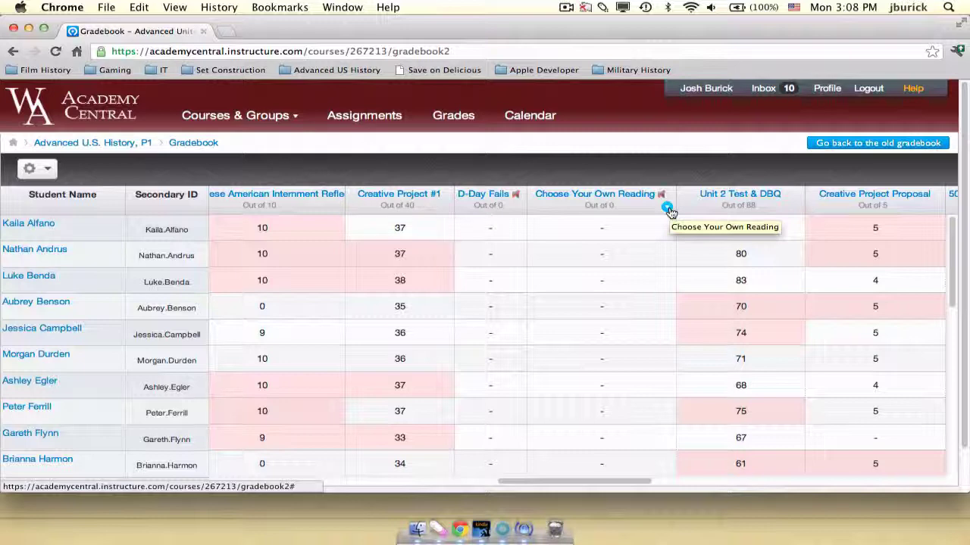
View the assignment options for Choose Your Own Reading and Creative Project #1, and the gradebook's general options.
click(667, 207)
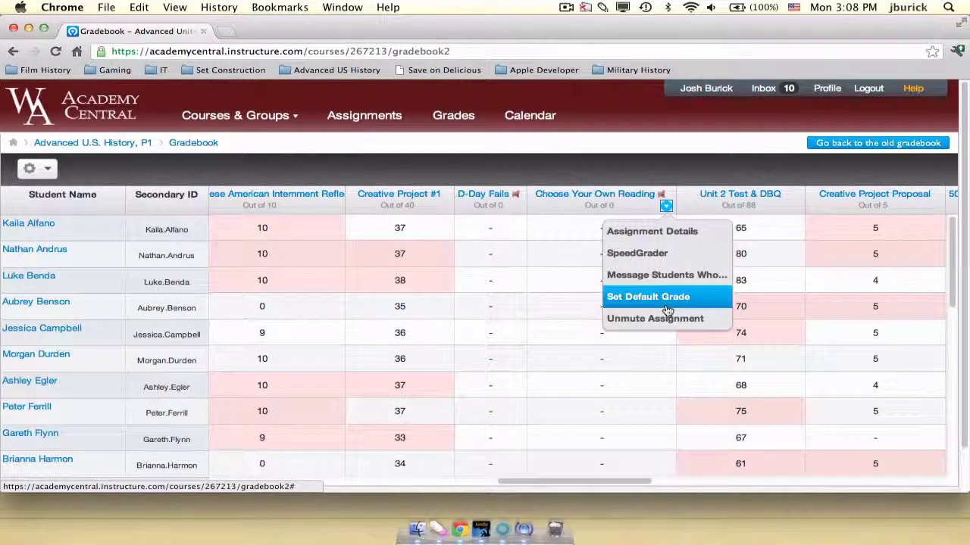
click(444, 205)
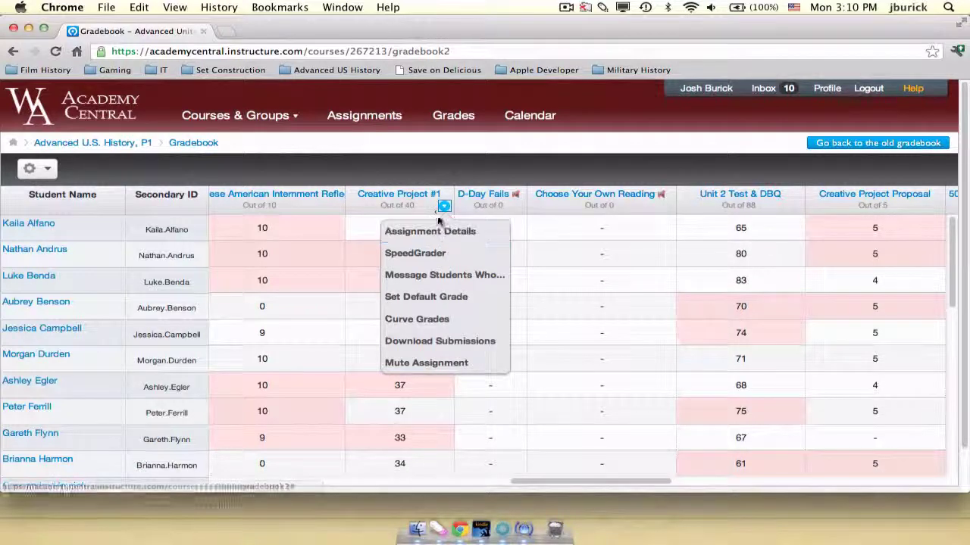
click(446, 170)
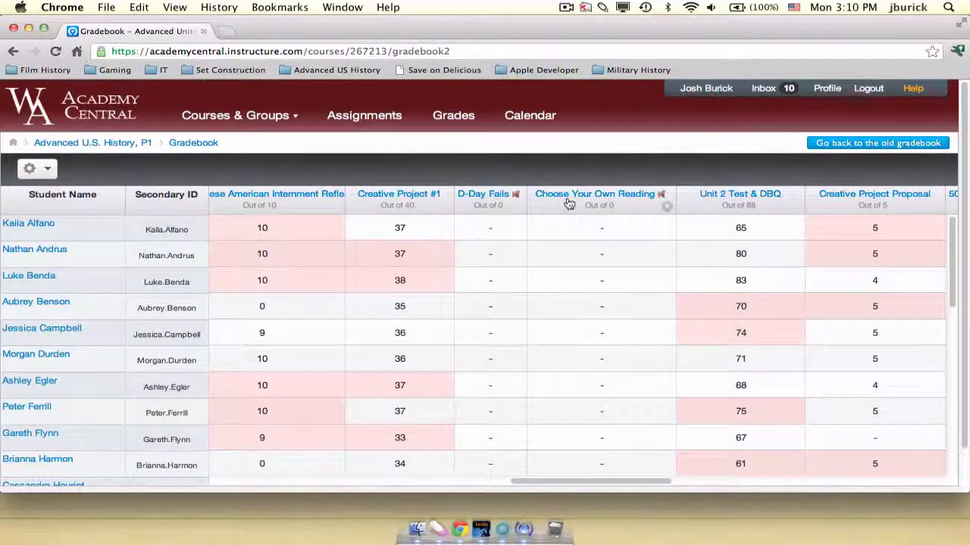
click(445, 209)
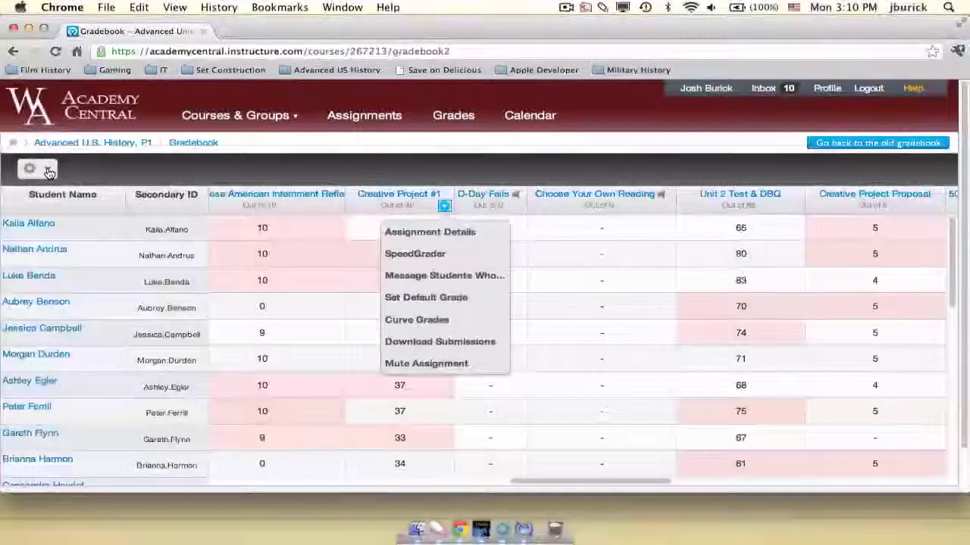
click(47, 171)
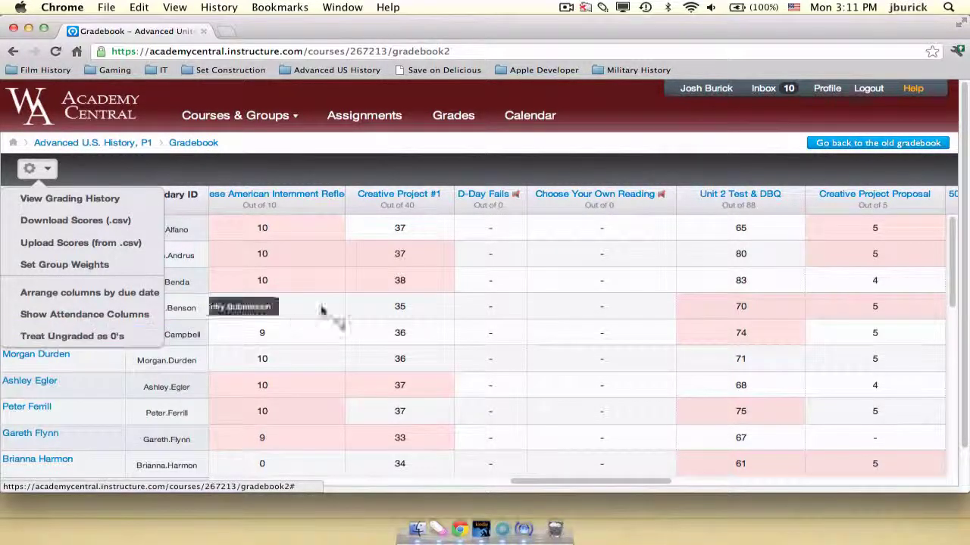
Set the second listed student's D-Day Fails score to 0.
click(493, 254)
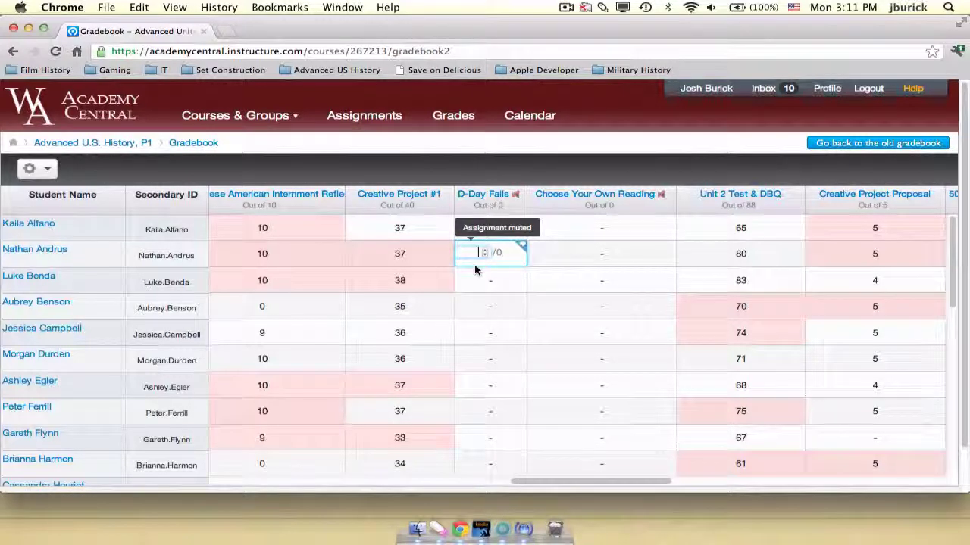
text(0)
key(Return)
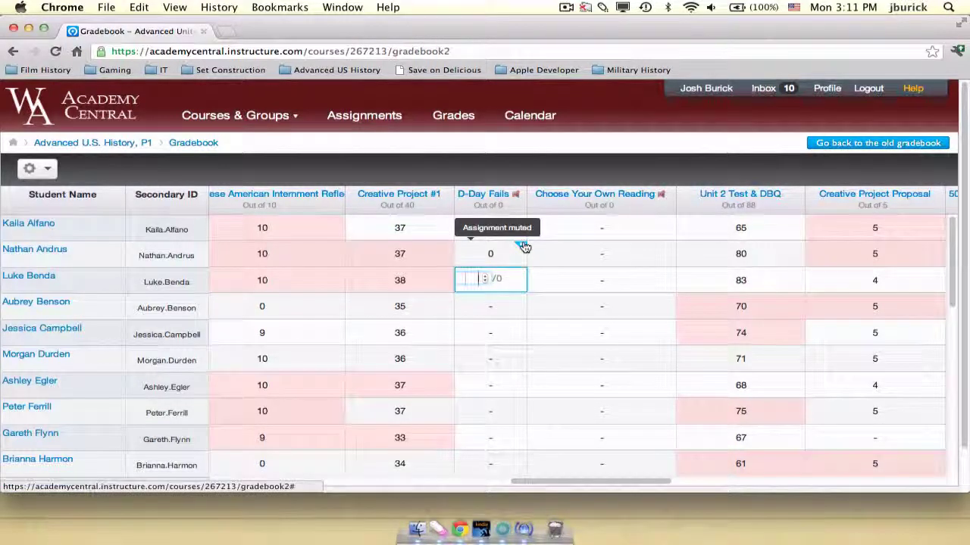
Post the comment "This is a missing assigment that needs to be turned." on the second listed student's D-Day Fails entry, and check the posted comment.
click(523, 247)
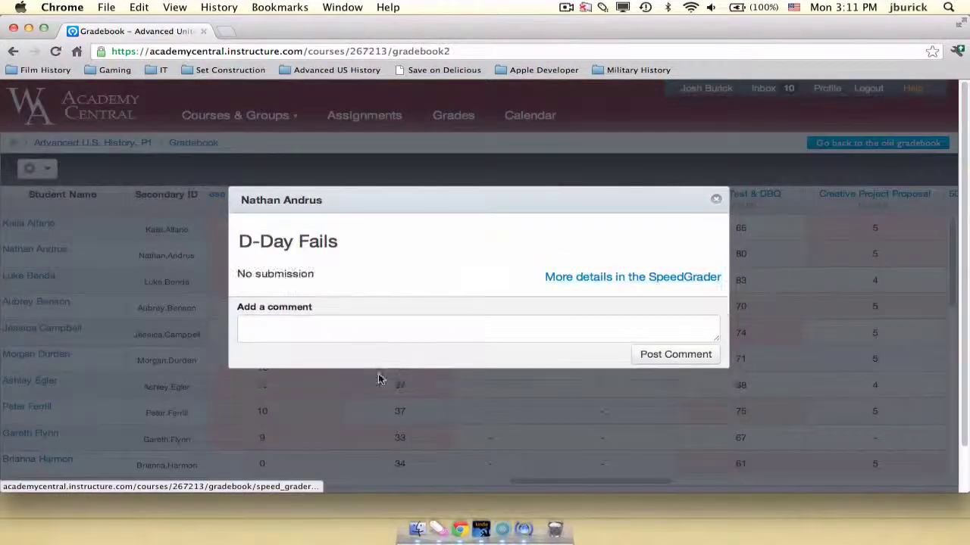
click(304, 333)
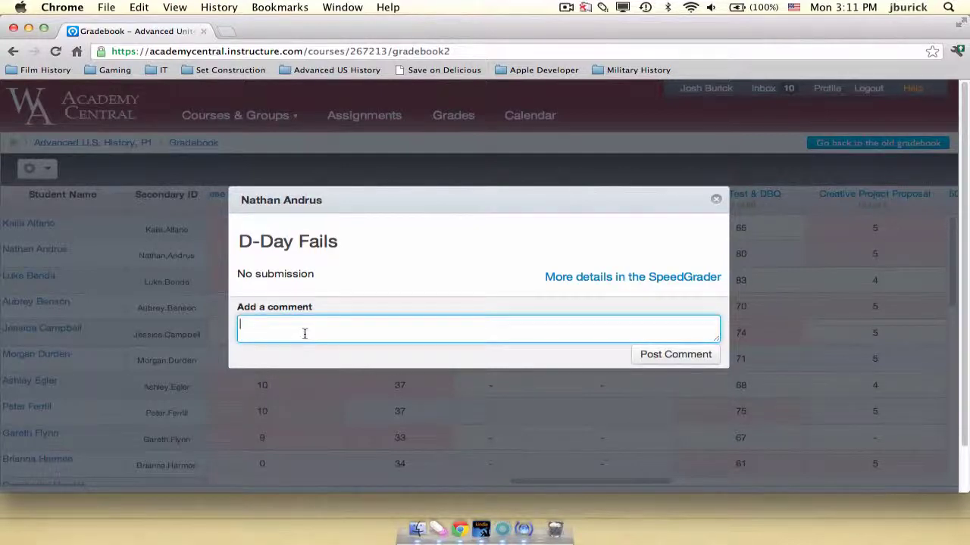
text(Missing)
double_click(256, 326)
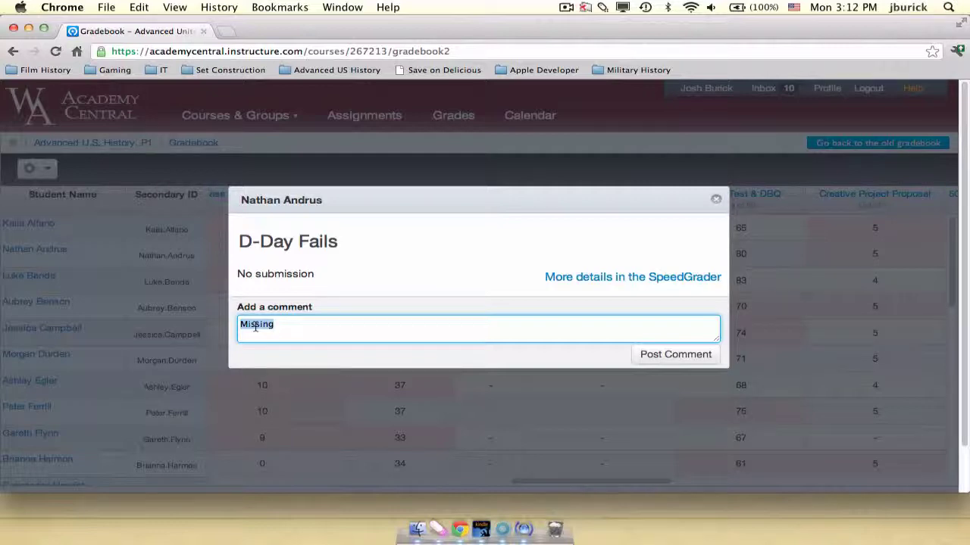
text(This is a missing assigment that needs to)
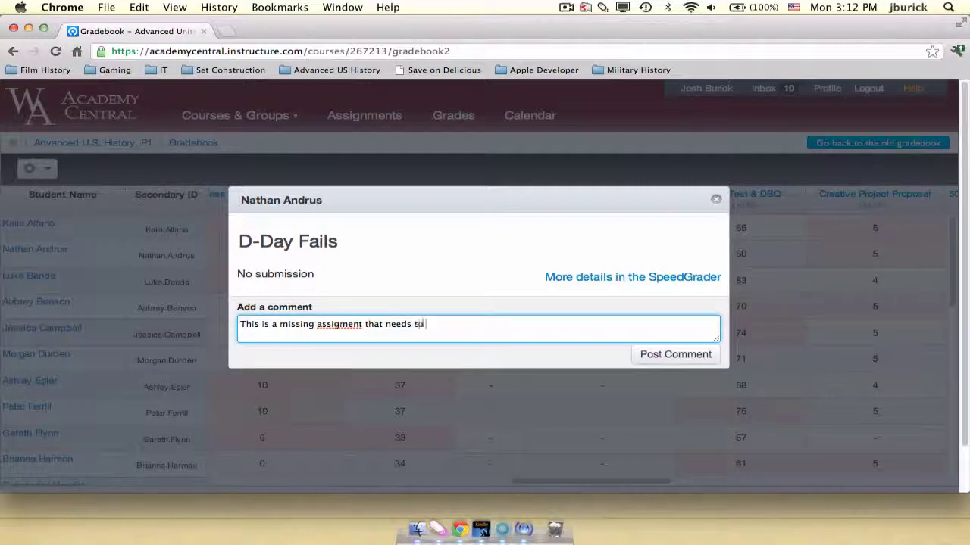
text( be turned.)
double_click(306, 324)
triple_click(306, 323)
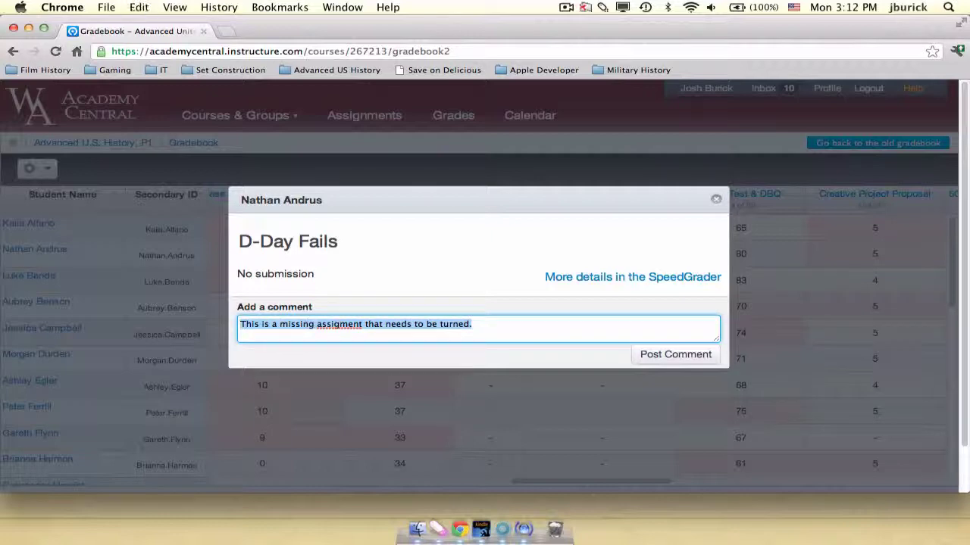
click(686, 353)
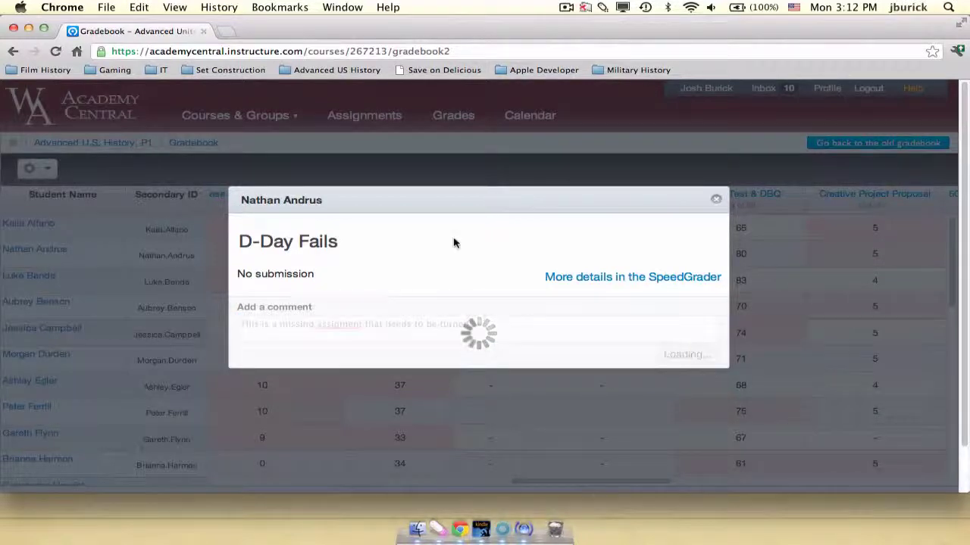
key(Escape)
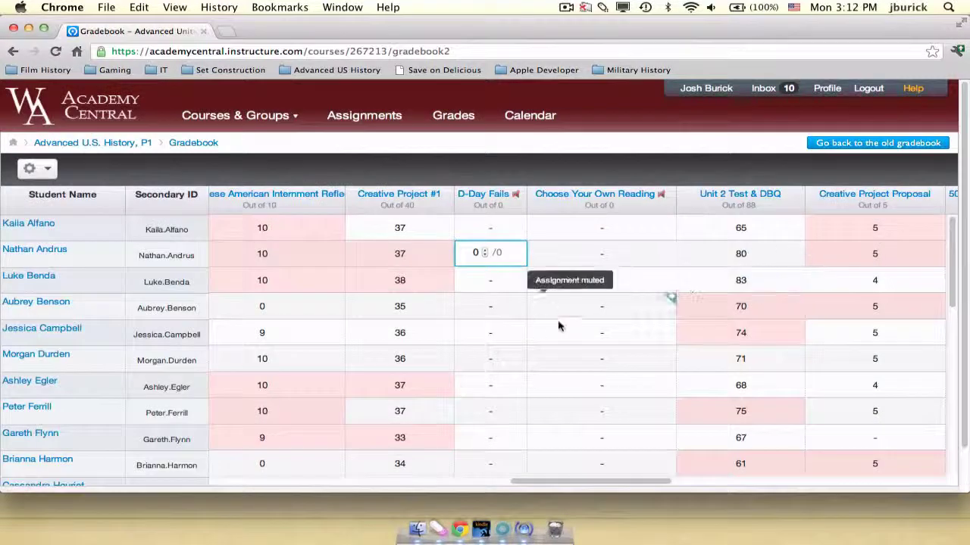
click(520, 249)
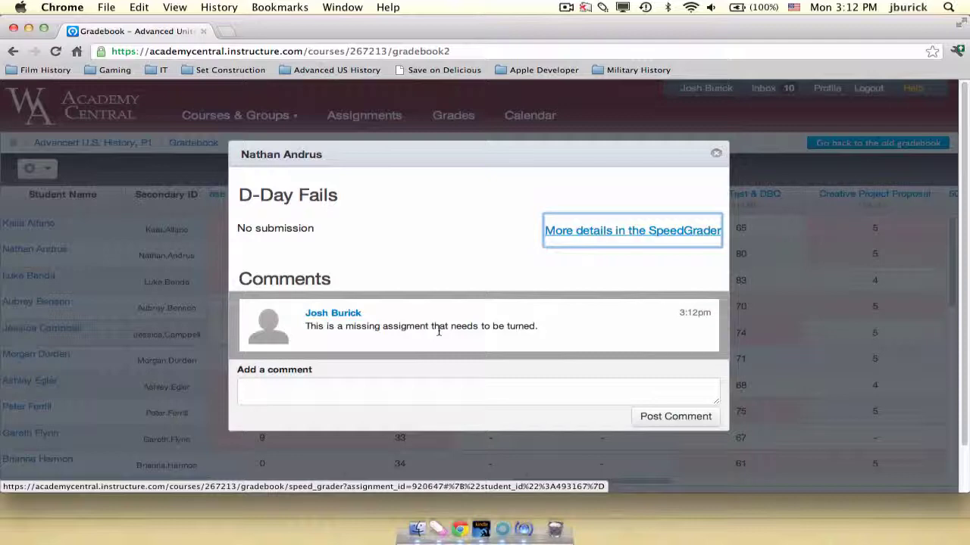
click(715, 154)
Score D-Day Fails 0 for the tenth listed student and post the comment "This is a missing assigment that needs to be turned.".
scroll(434, 372, down, 3)
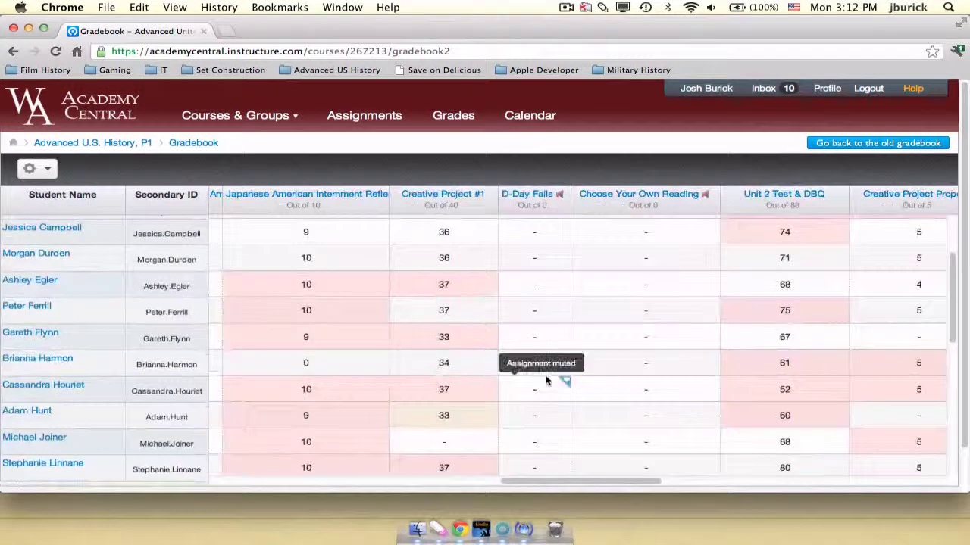
click(539, 364)
text(0)
click(566, 354)
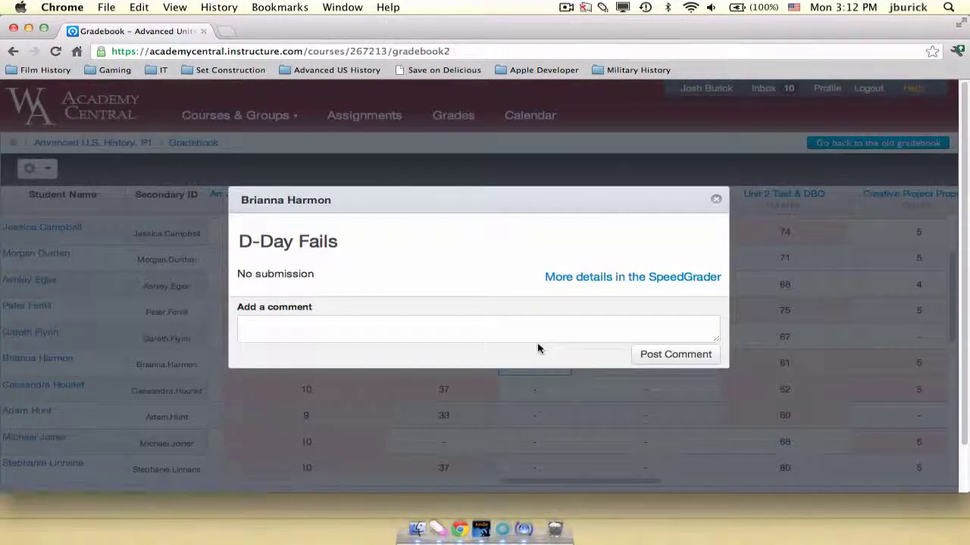
click(511, 331)
text(This is a missing assignment that needs to be turned.)
click(695, 355)
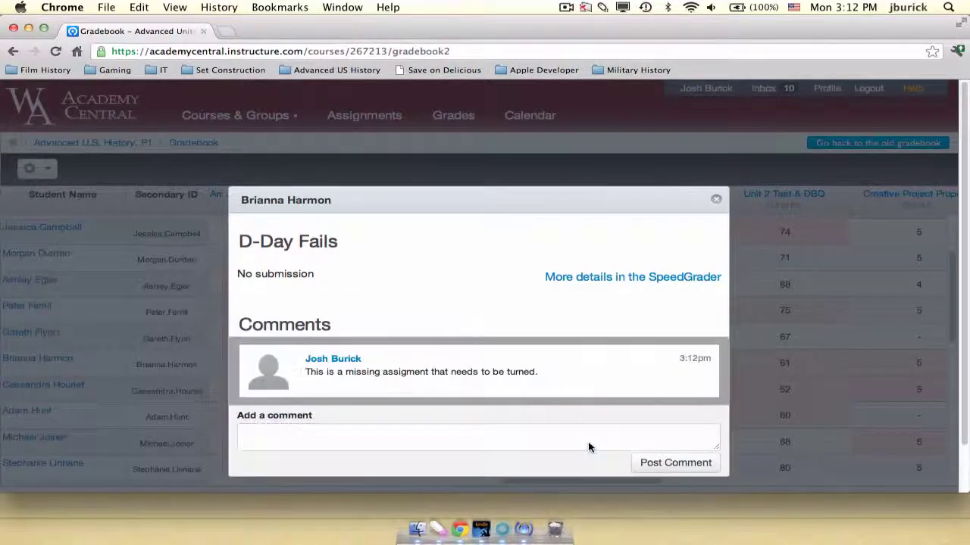
key(Escape)
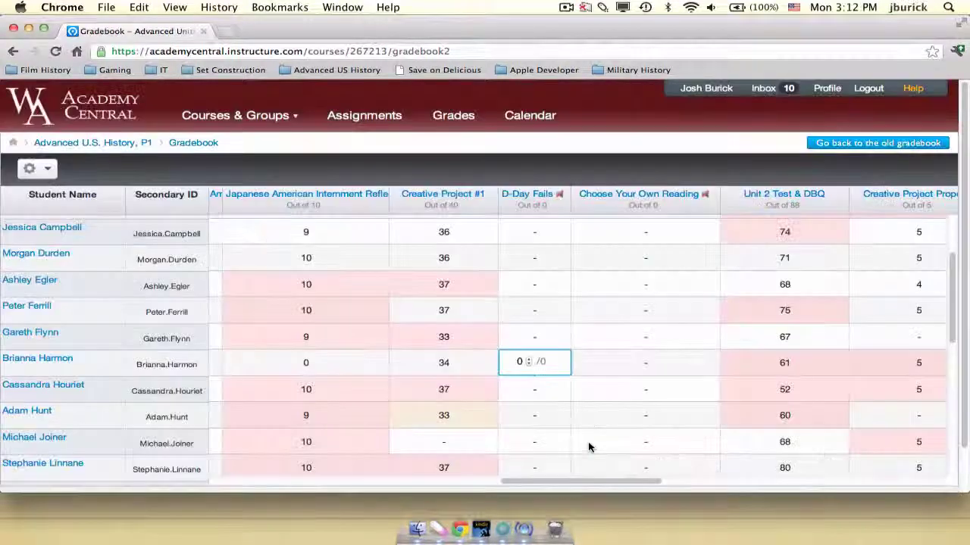
Open the D-Day Fails assignment page from the gradebook, view the assignment in SpeedGrader, and return to its page.
click(530, 195)
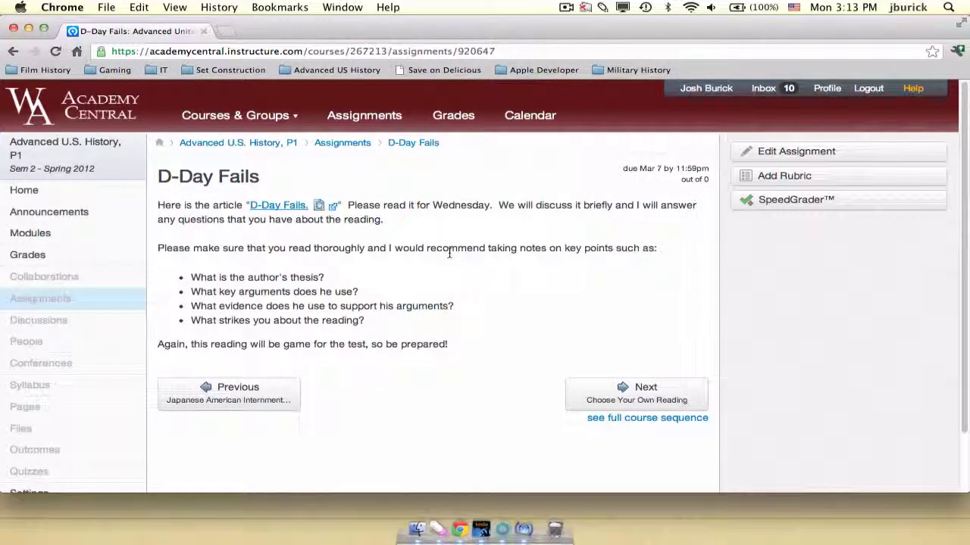
click(824, 206)
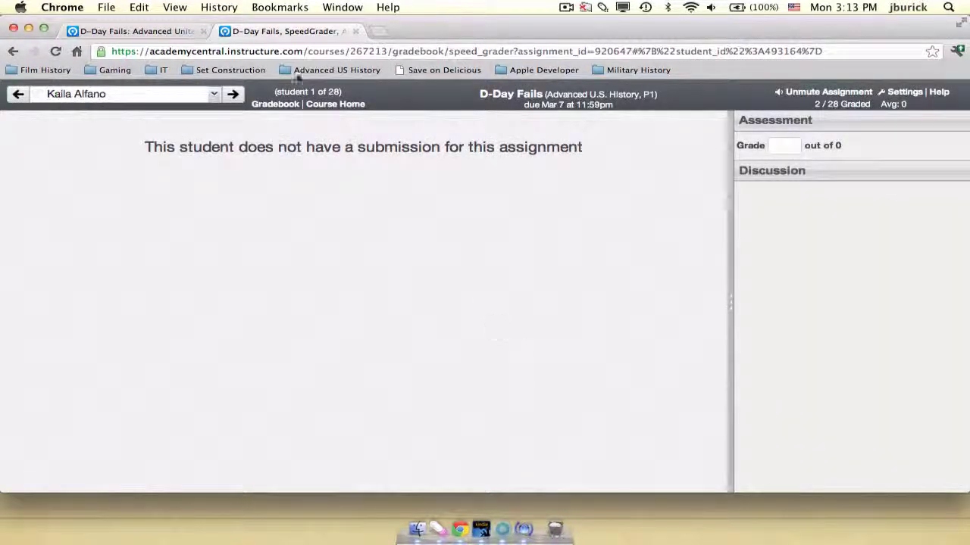
click(358, 32)
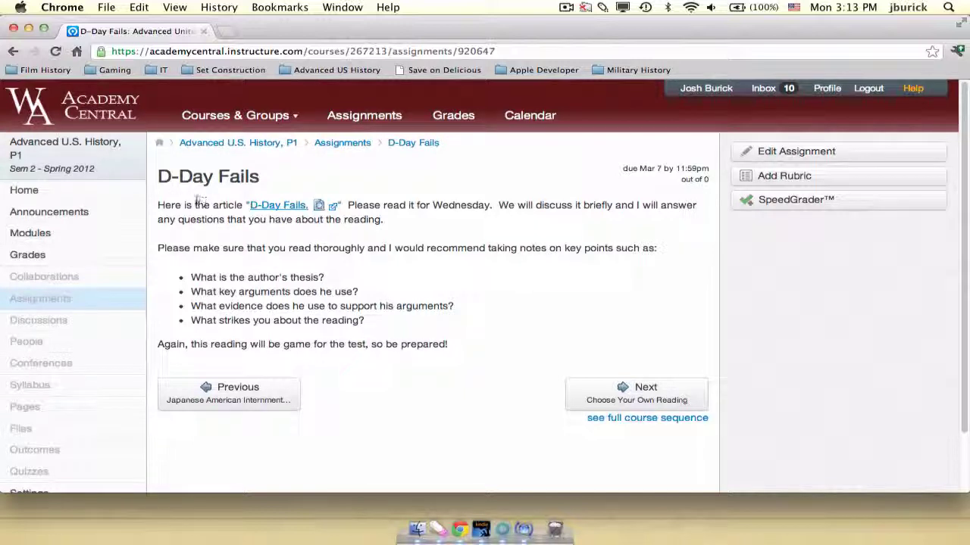
Preview the D-Day Fails article attached to the assignment, view it in full screen, and return to read the assignment page.
click(316, 208)
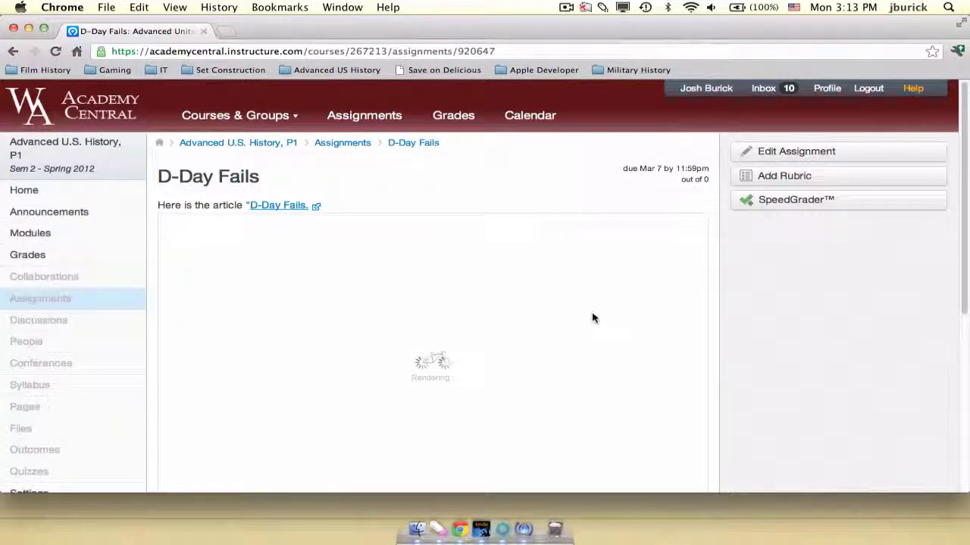
scroll(764, 351, down, 2)
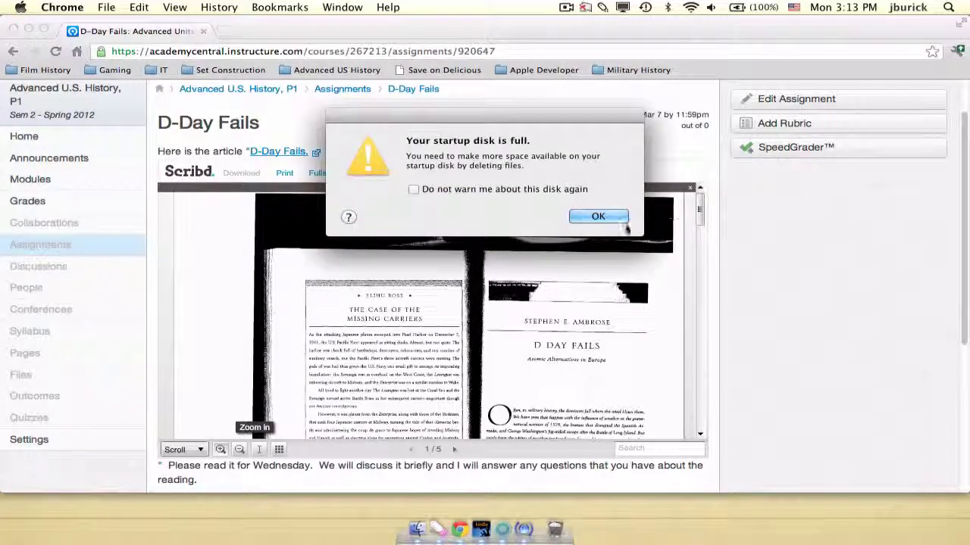
click(587, 219)
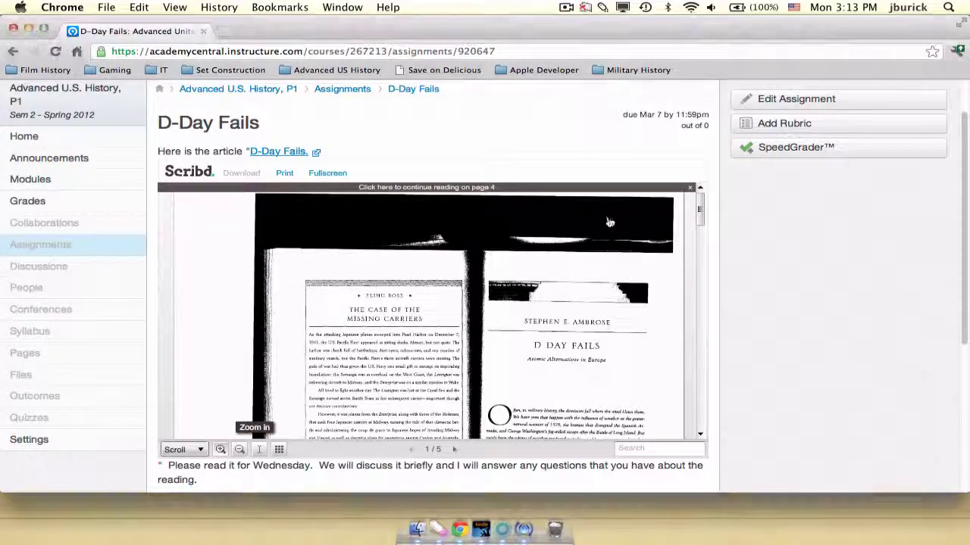
click(328, 172)
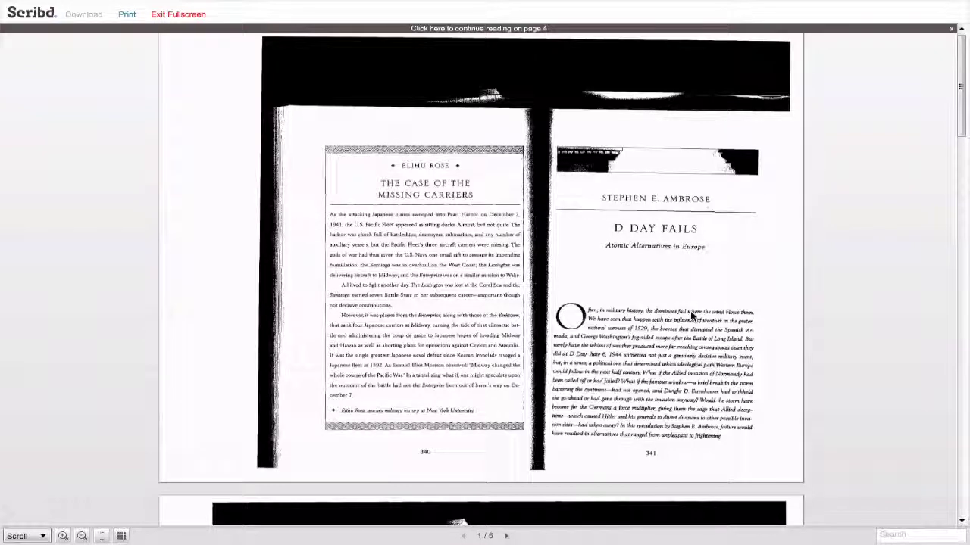
click(952, 28)
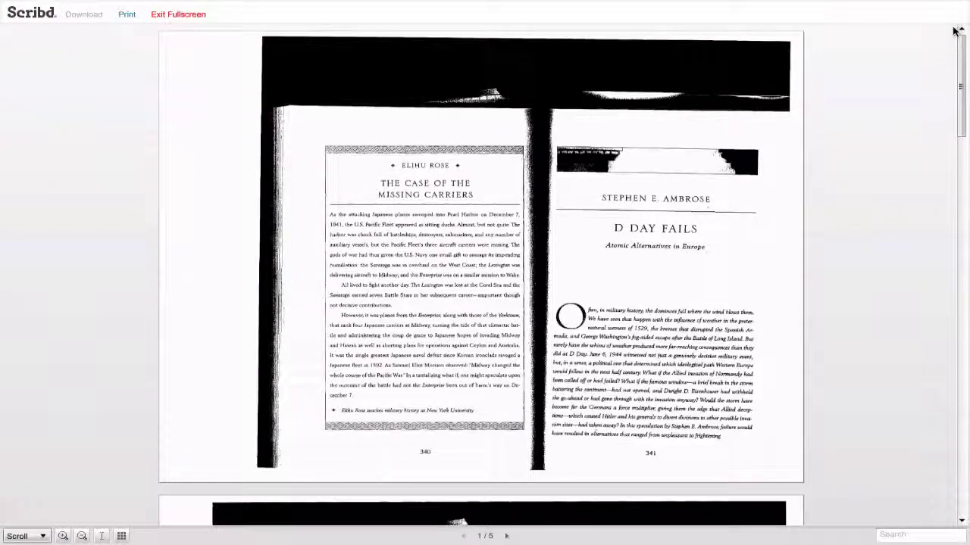
click(182, 14)
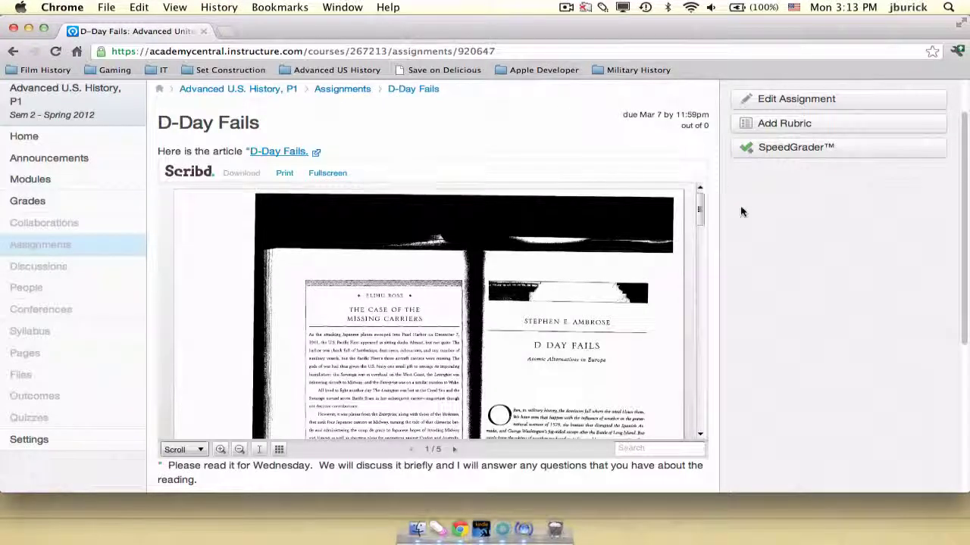
scroll(742, 210, down, 4)
scroll(656, 366, up, 2)
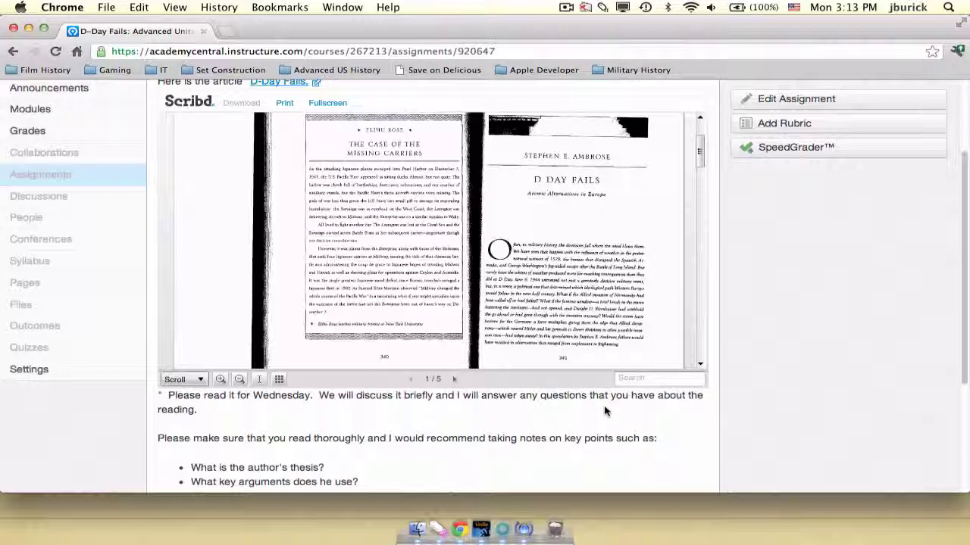
Show the list of available courses and groups.
scroll(604, 412, up, 5)
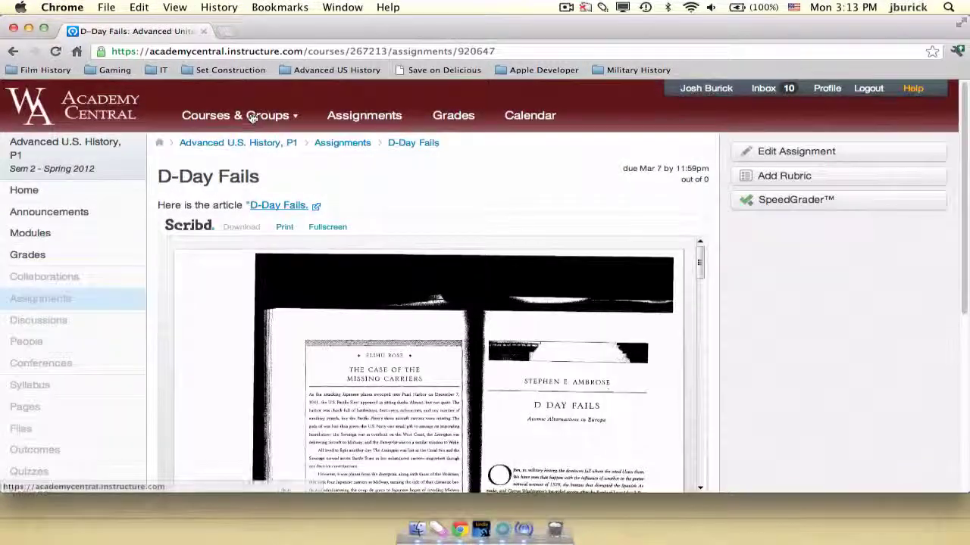
mouse_move(252, 117)
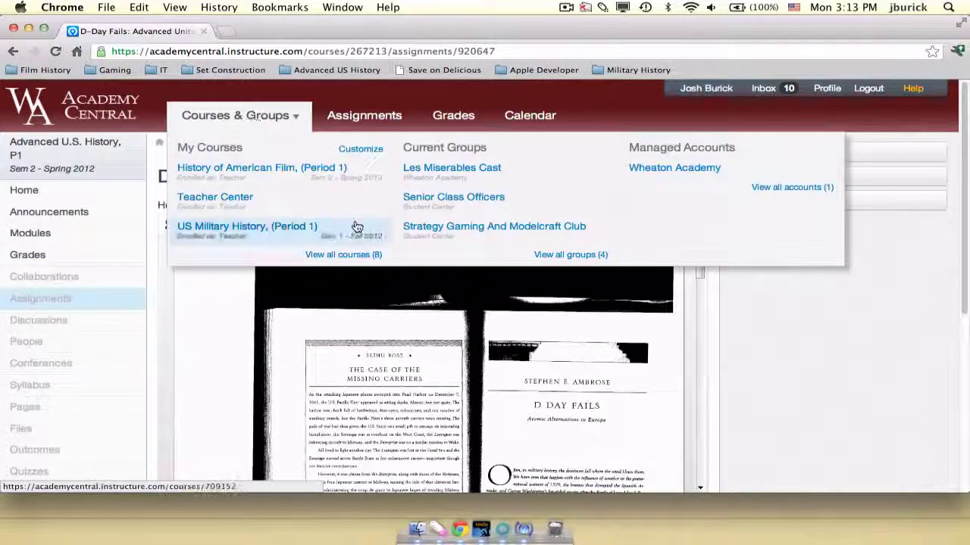